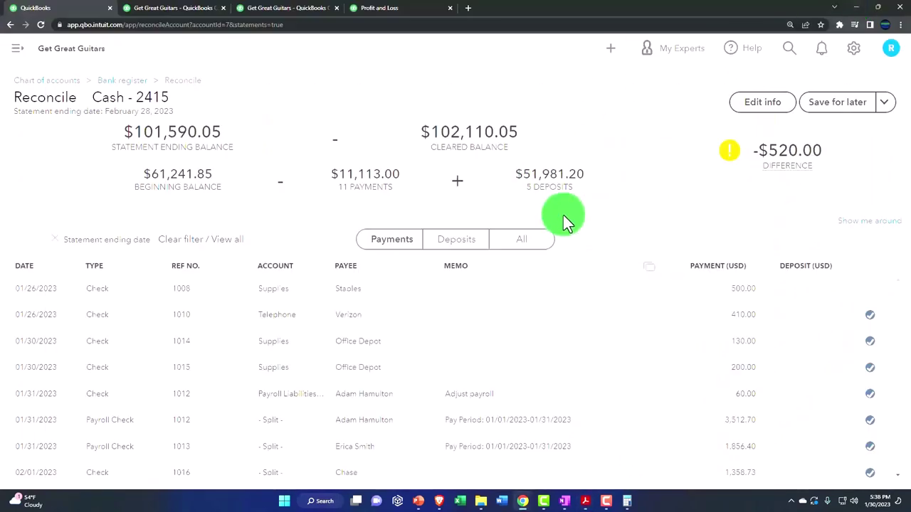
Step: Save the cash account reconciliation for later and open the cash account's bank register from the chart of accounts
left_click(813, 108)
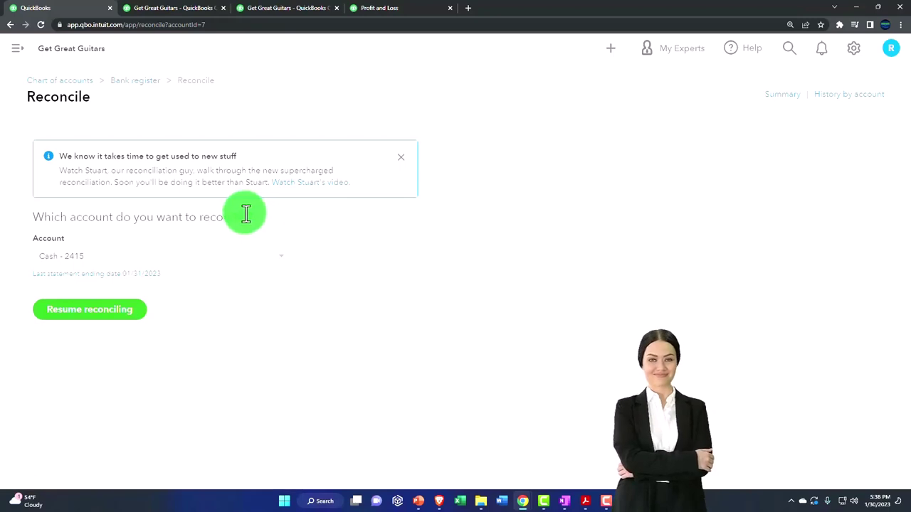
left_click(21, 56)
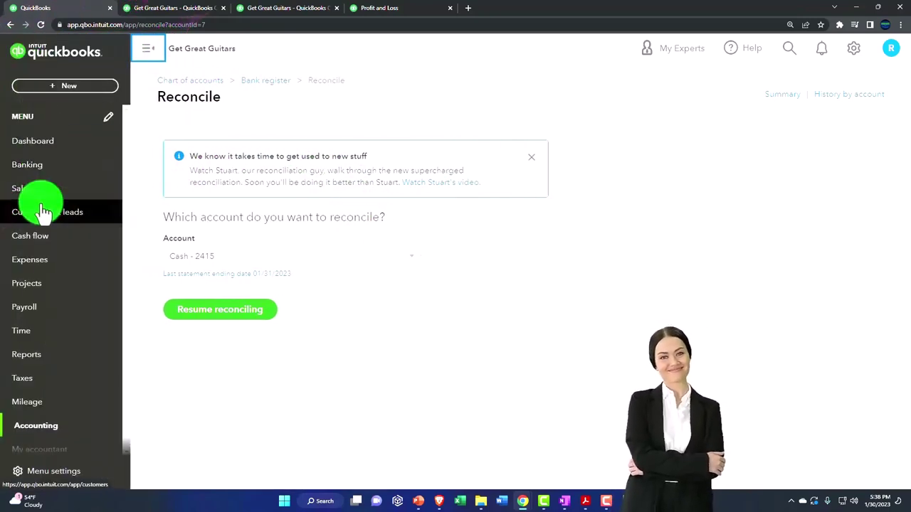
scroll(39, 256, "down", 2)
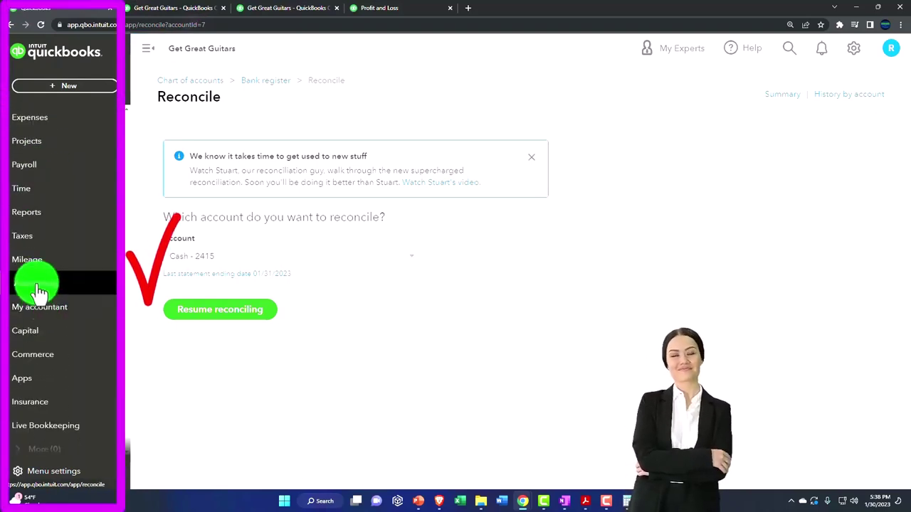
left_click(41, 284)
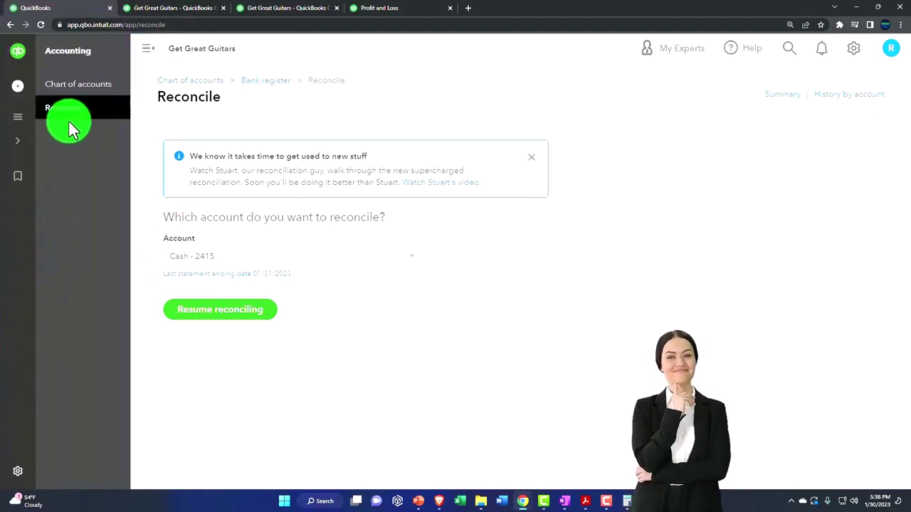
left_click(66, 89)
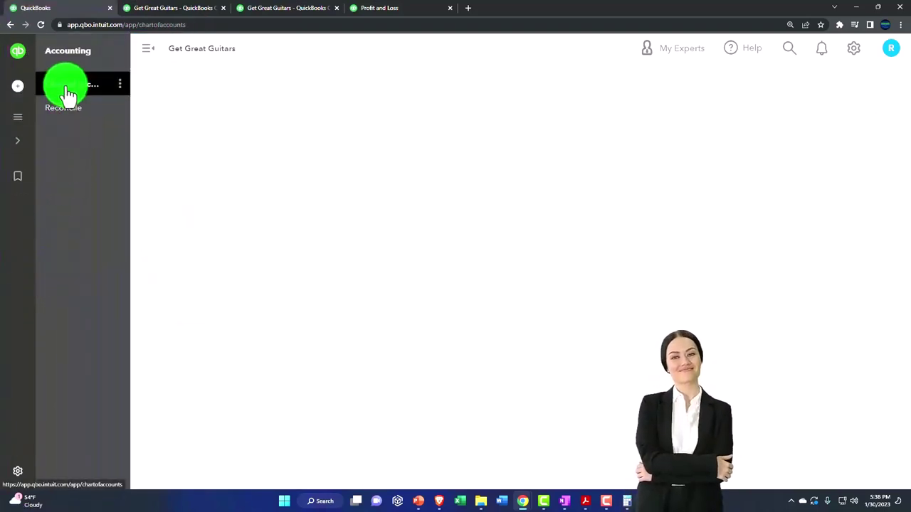
left_click(147, 57)
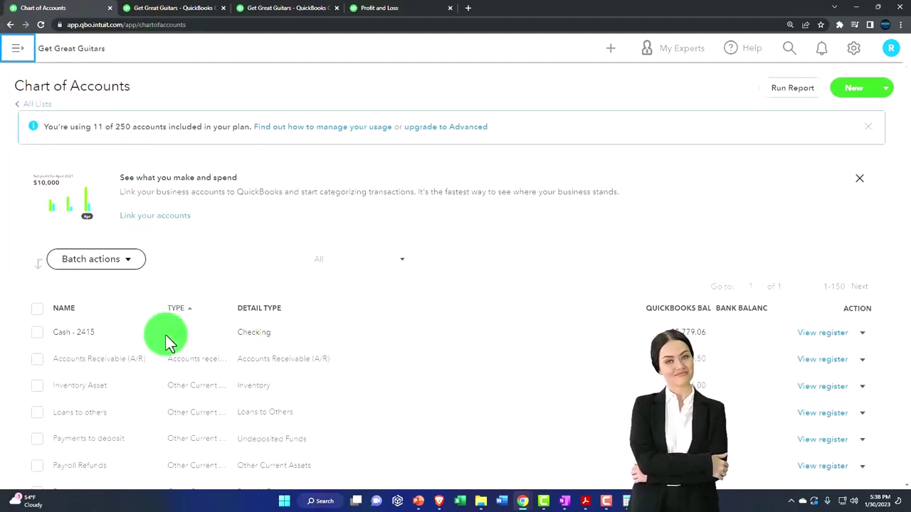
left_click(821, 335)
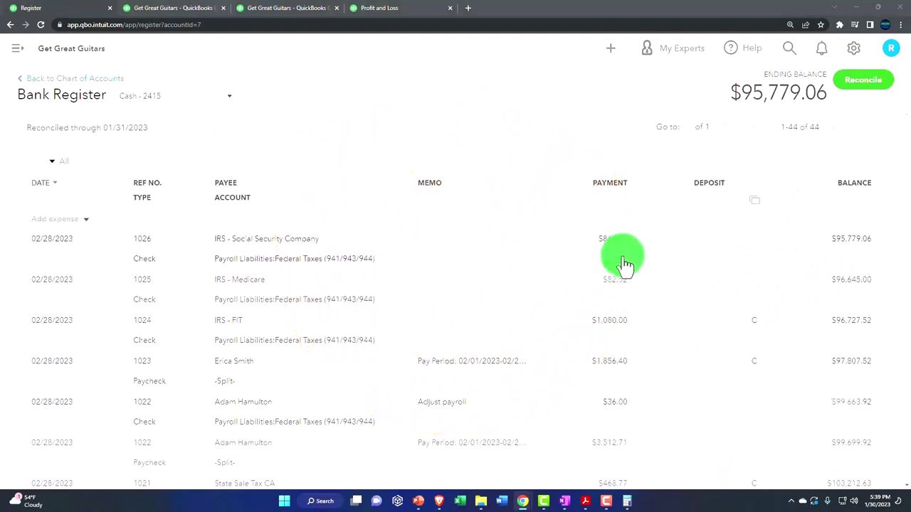
Step: Start a new expense in the bank register dated 02/28/2023 with payee "Owner." and memo "Draw"
left_click(91, 224)
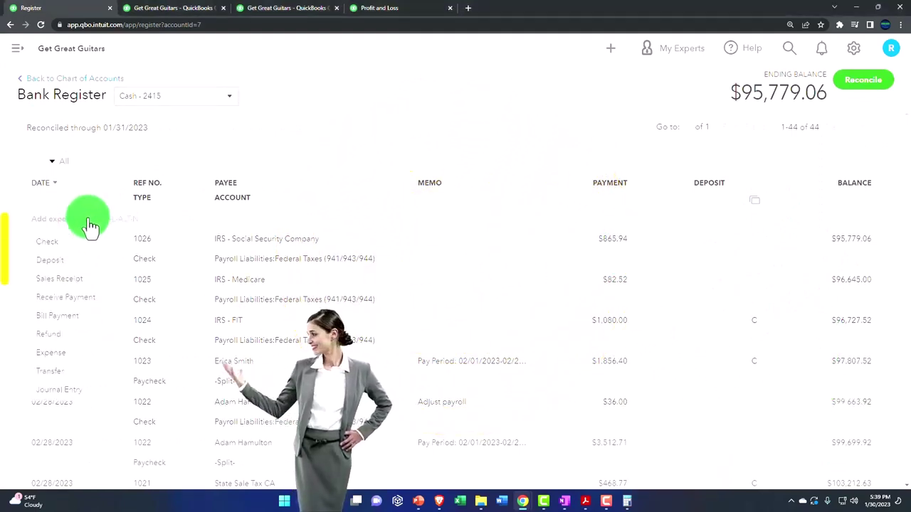
left_click(62, 355)
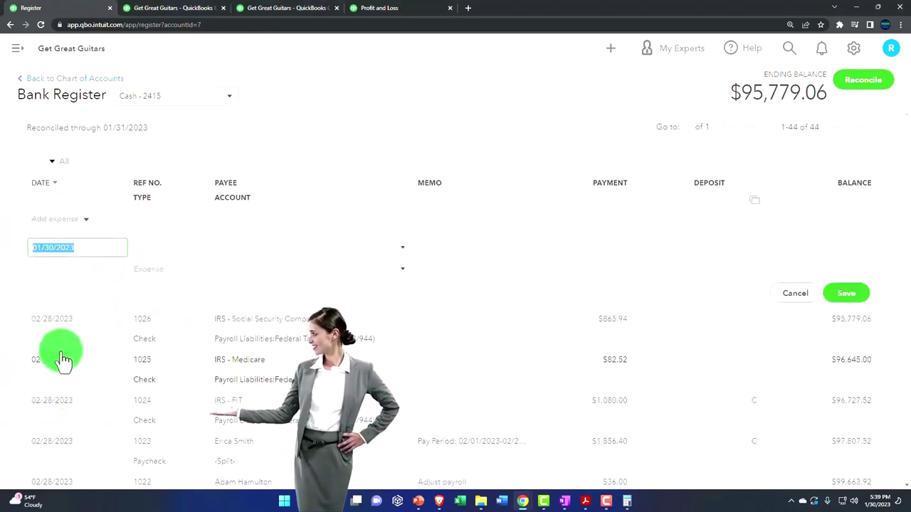
type("0228")
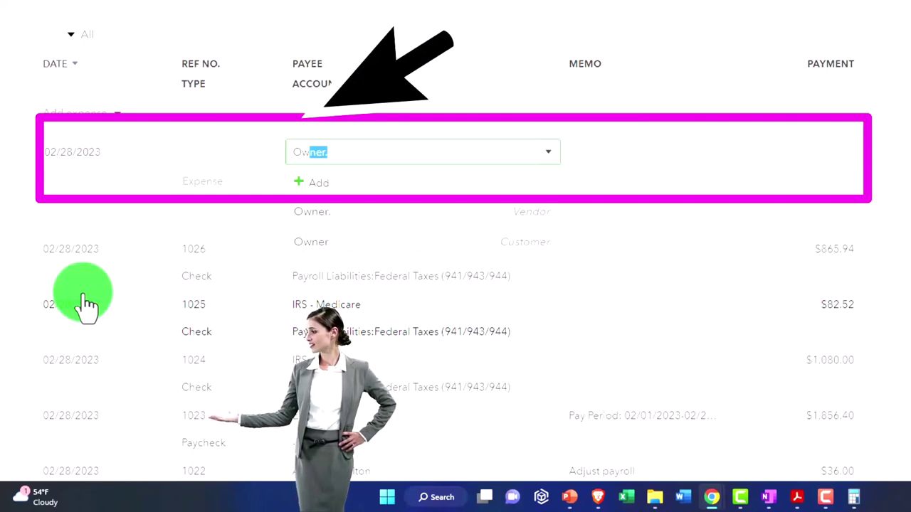
key("BackSpace")
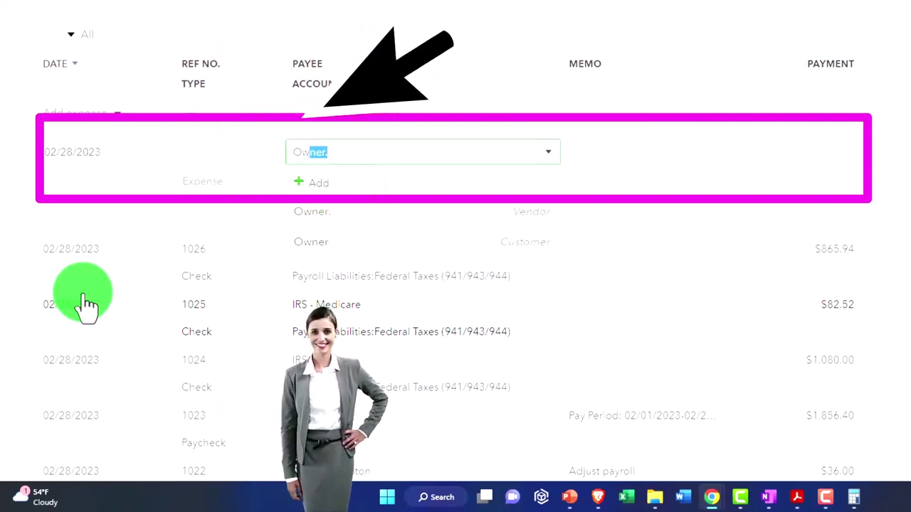
key("Tab")
type("Draw")
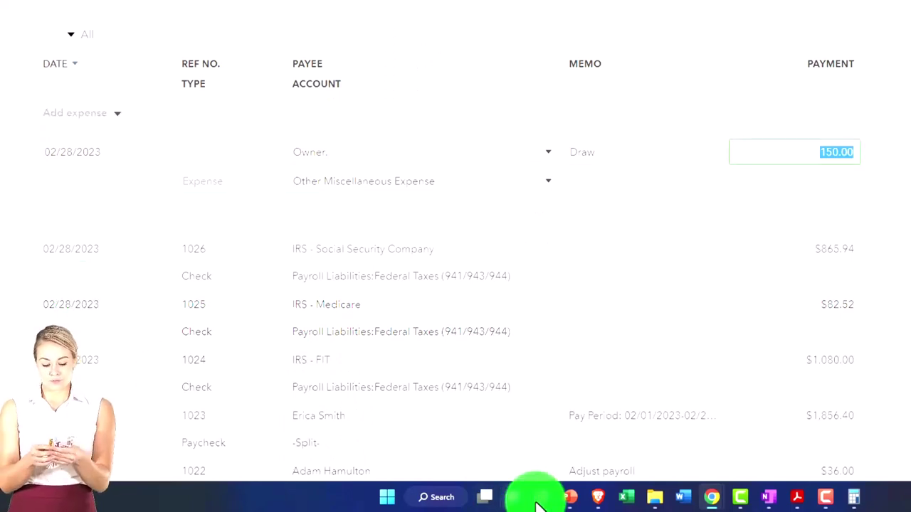
Step: Check the withdrawal on the February bank statement PDF and set the expense's payment amount to 500.00
mouse_move(798, 494)
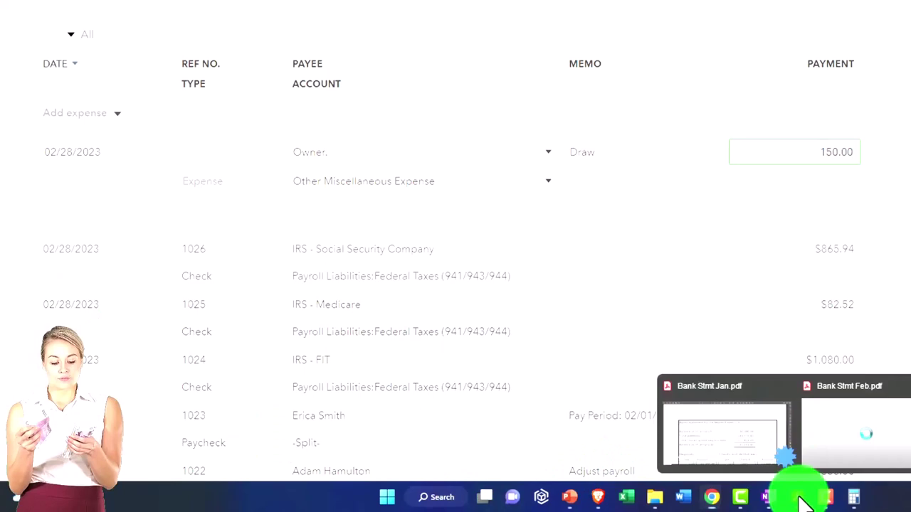
left_click(834, 459)
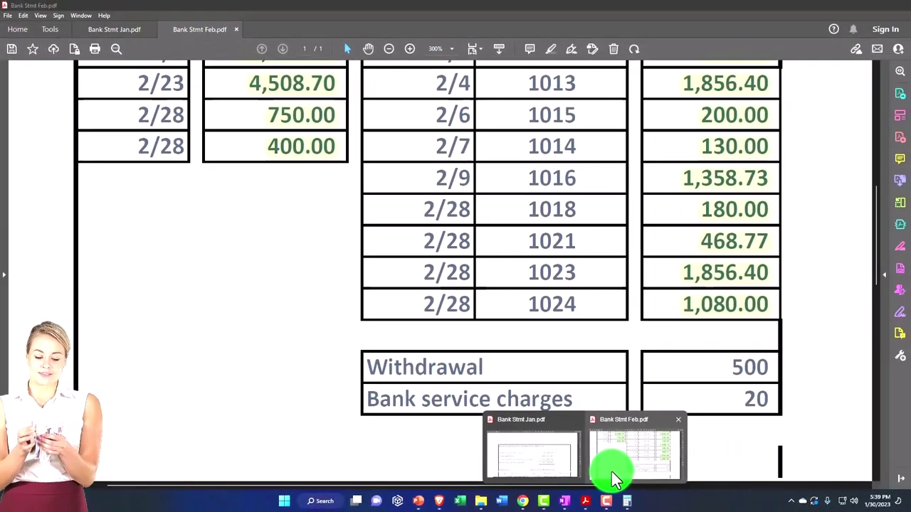
left_click(584, 501)
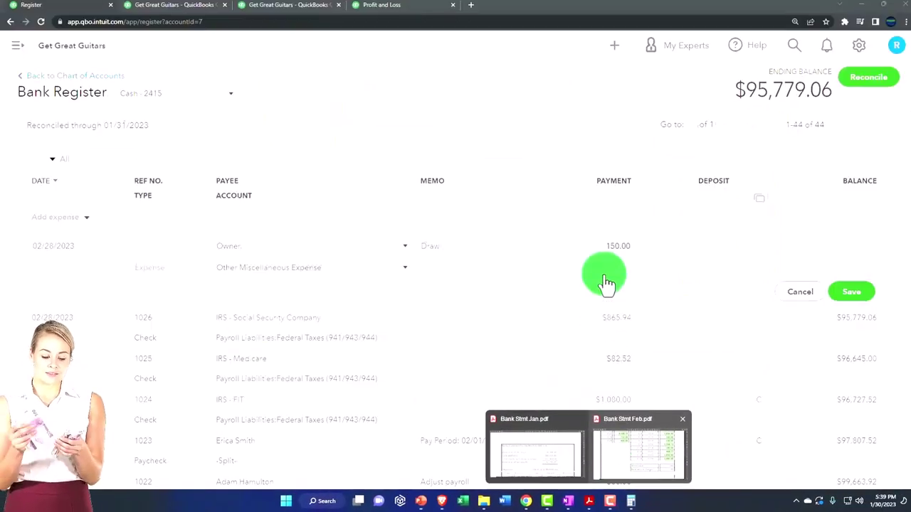
left_click(613, 246)
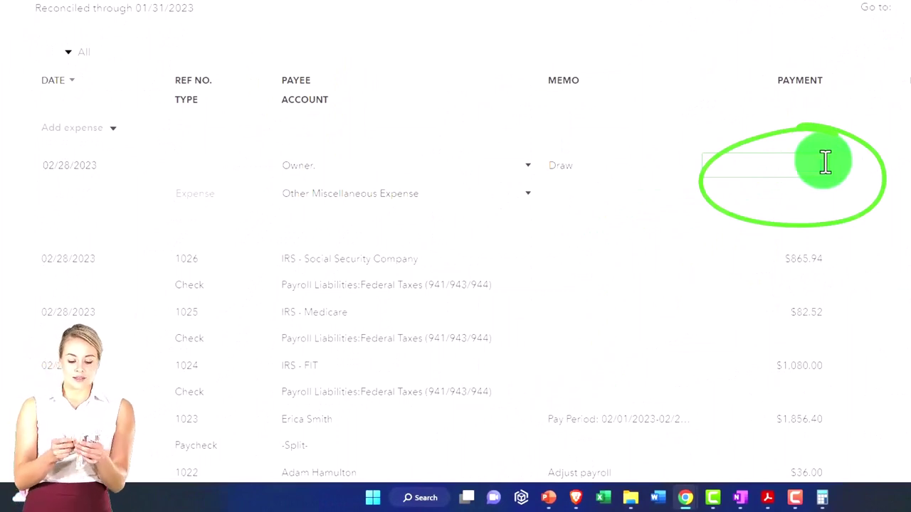
key("shift+Tab")
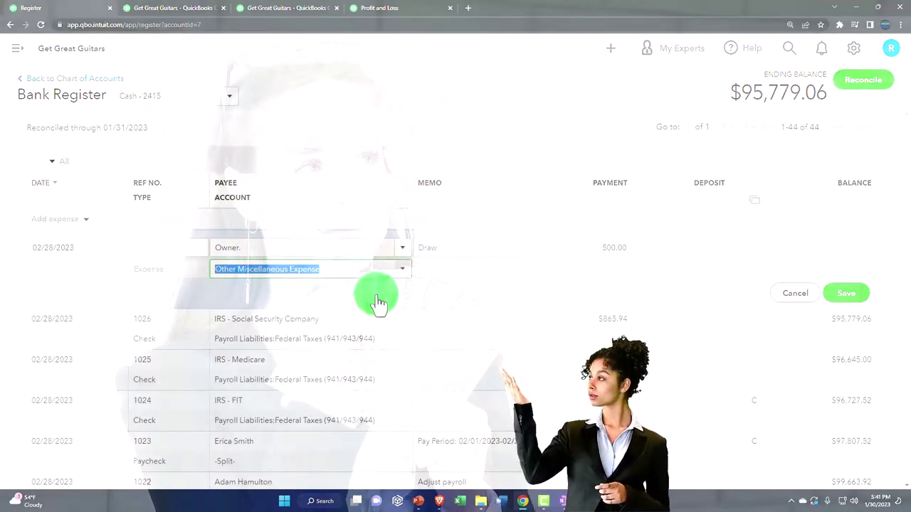
Step: Examine the other expenses on the Profit and Loss report and the equity section of the Balance Sheet
left_click(193, 8)
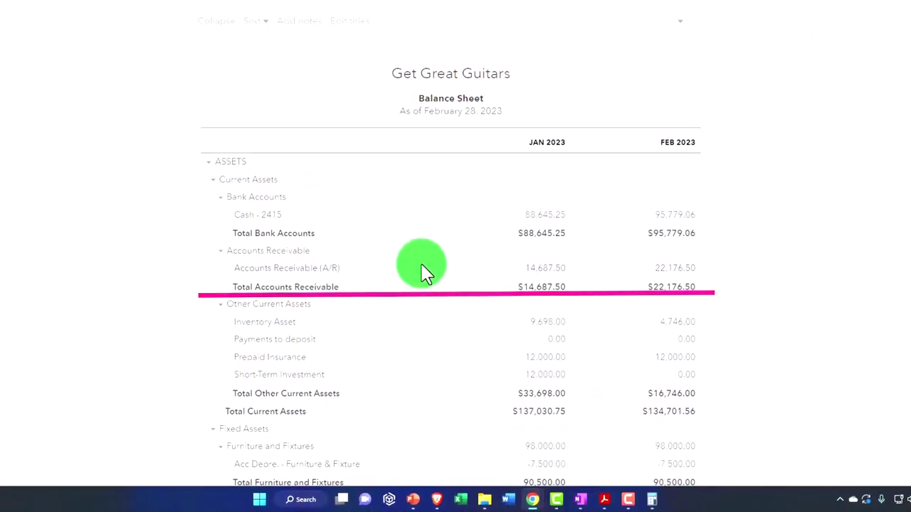
key("ctrl+plus")
scroll(530, 277, "down", 3)
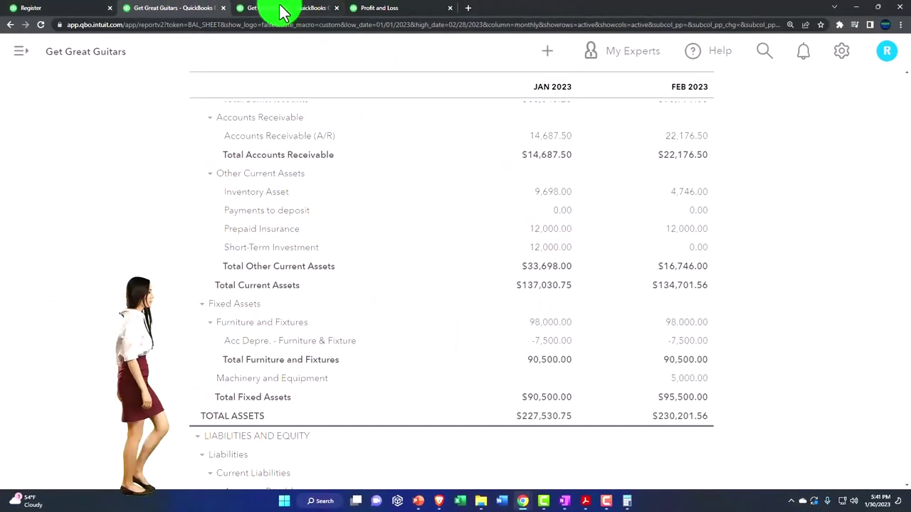
left_click(281, 11)
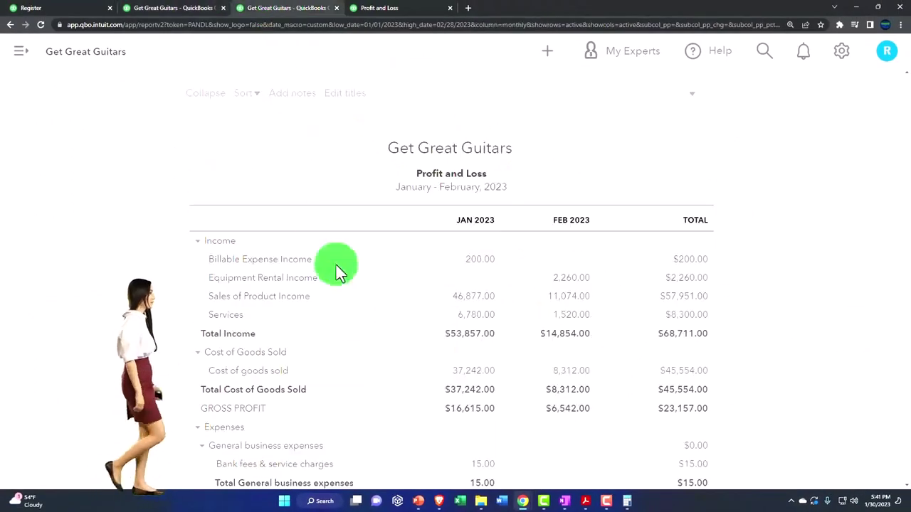
scroll(353, 321, "down", 5)
scroll(353, 320, "down", 4)
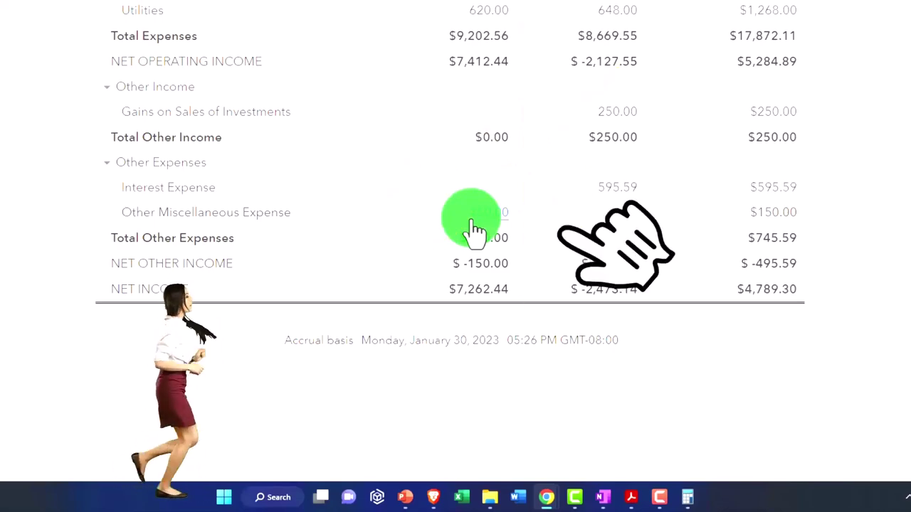
left_click(475, 228)
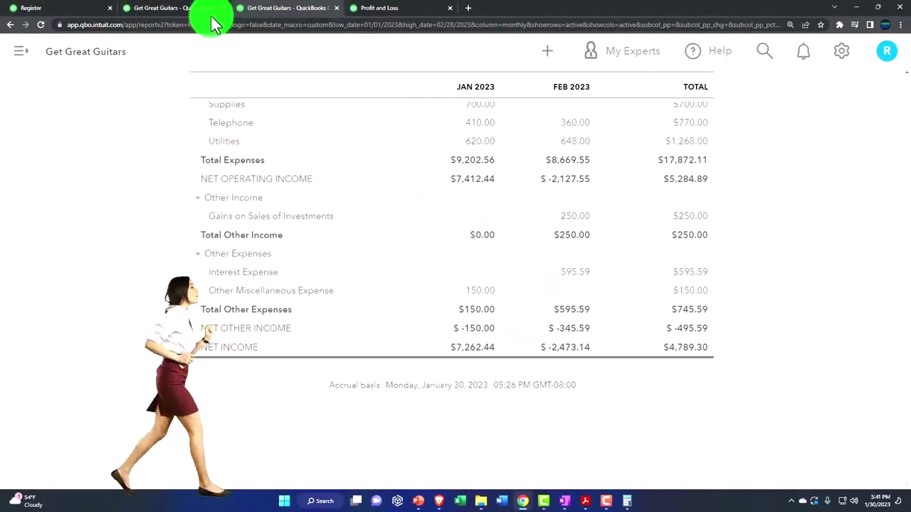
left_click(187, 8)
scroll(313, 355, "down", 1)
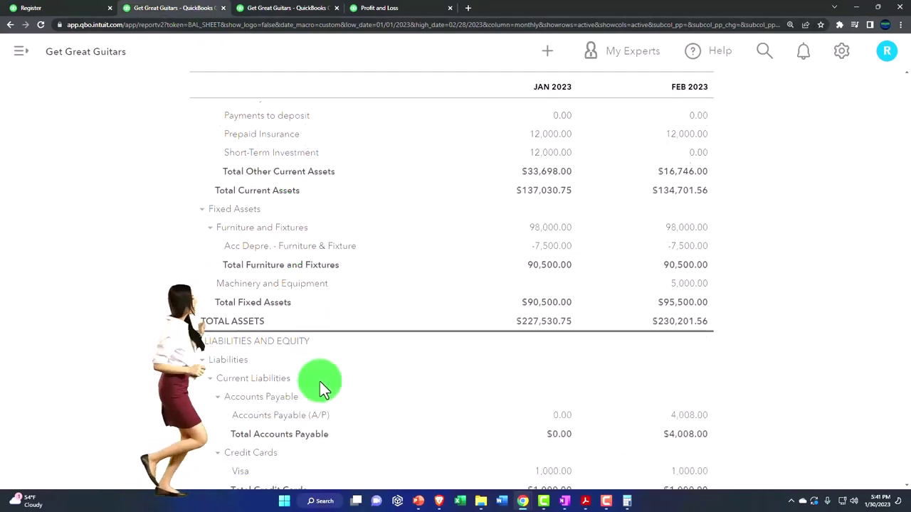
scroll(319, 382, "down", 7)
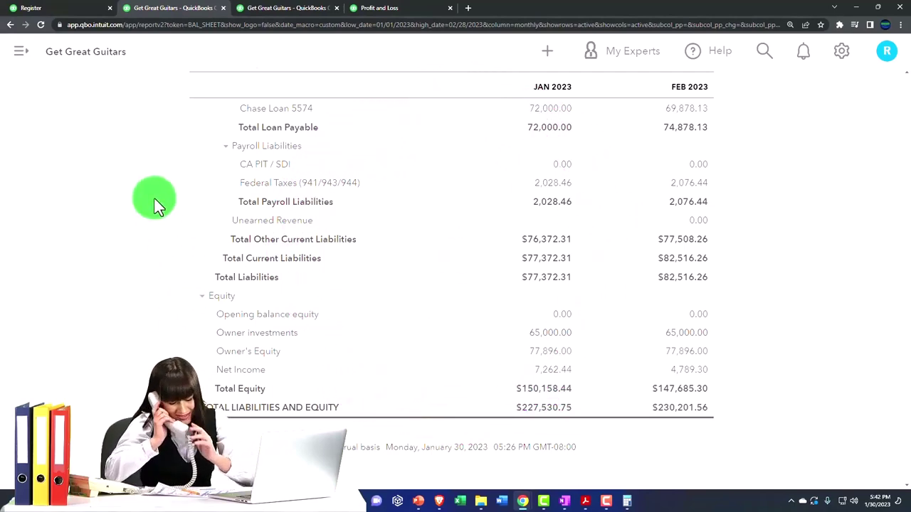
Step: Change the new expense's account to Owner draws and save the transaction in the bank register
left_click(79, 10)
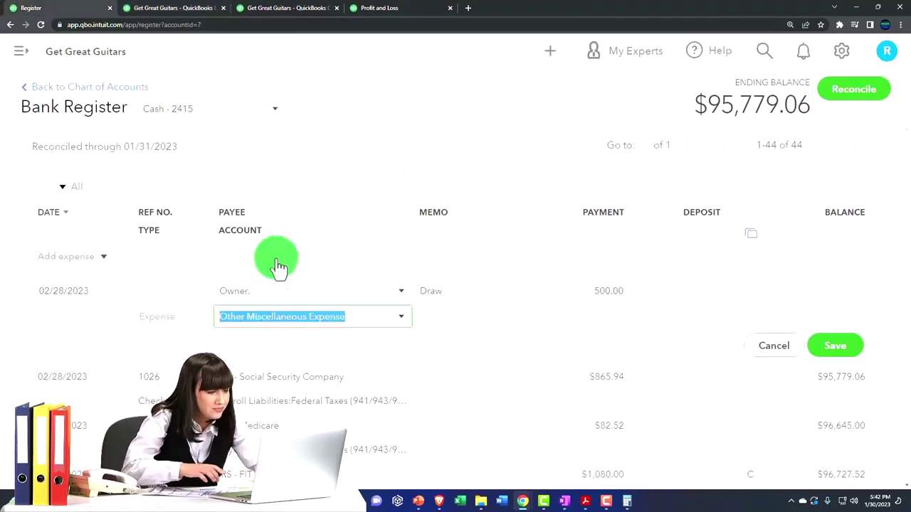
left_click(397, 329)
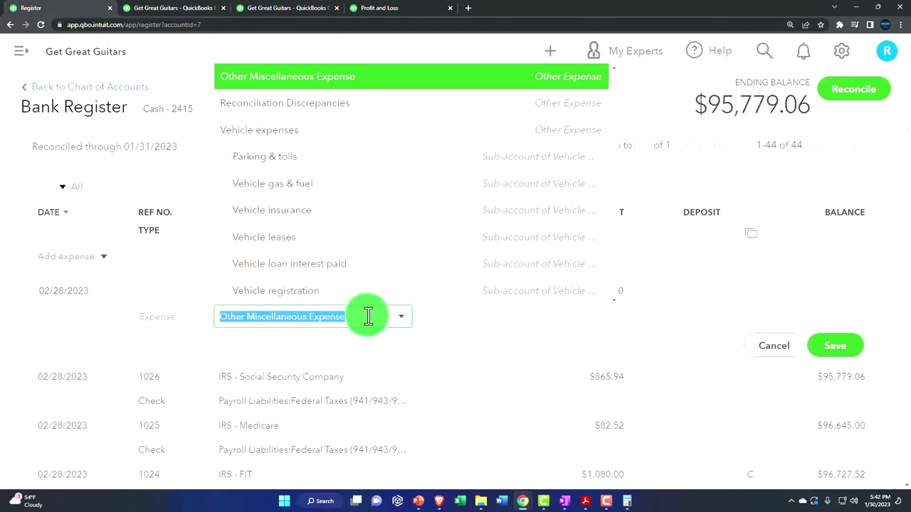
left_click_drag(368, 316, 221, 307)
key("BackSpace")
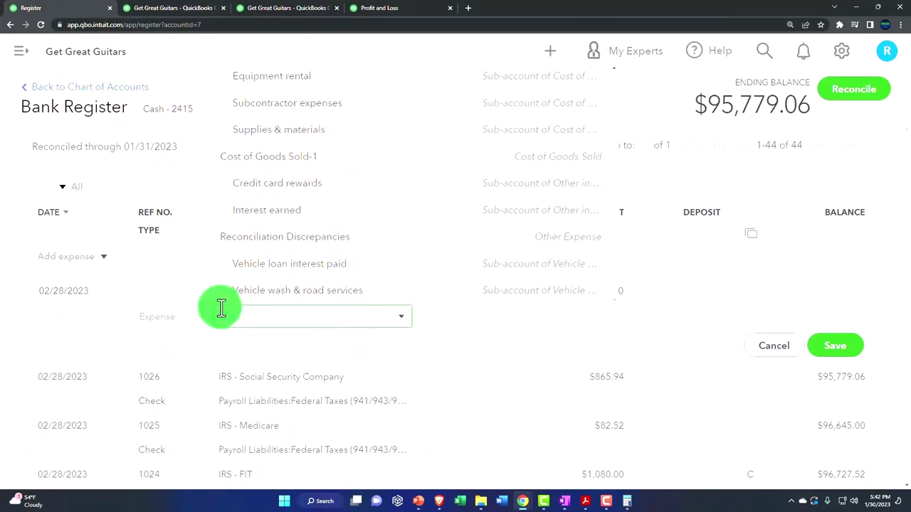
type("own")
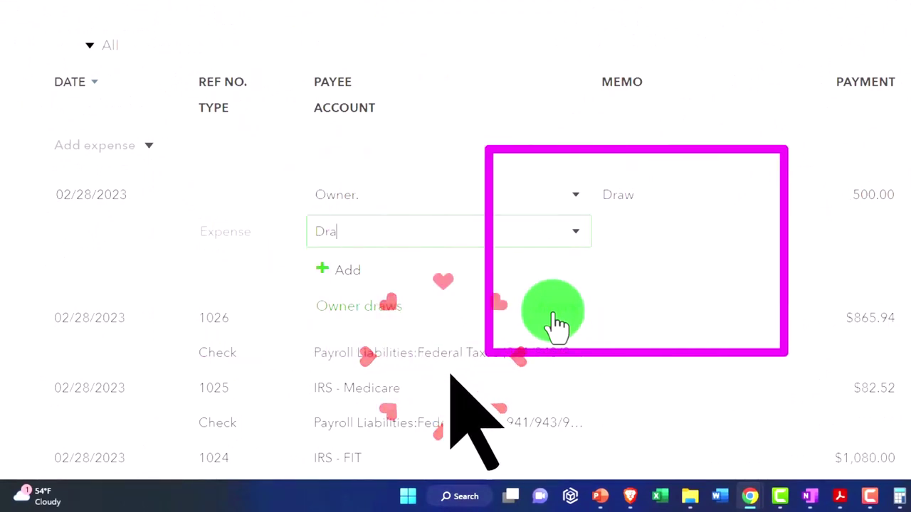
left_click(555, 313)
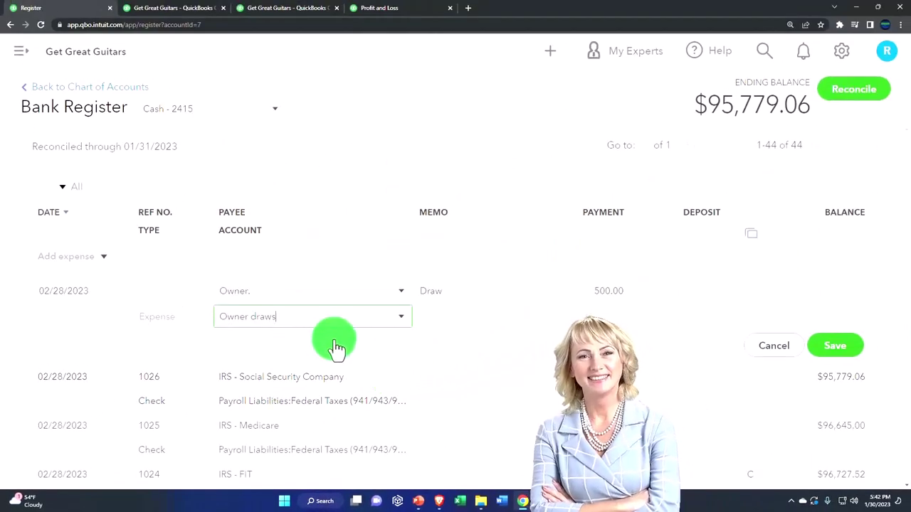
left_click(843, 342)
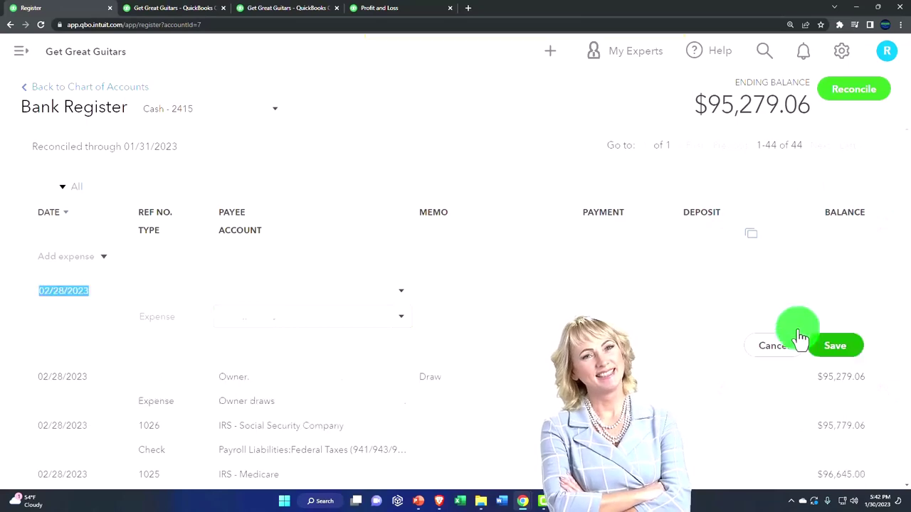
Step: Refresh the Balance Sheet and open the February transaction report for the cash account to examine the owner draw entry
left_click(189, 8)
scroll(349, 324, "up", 10)
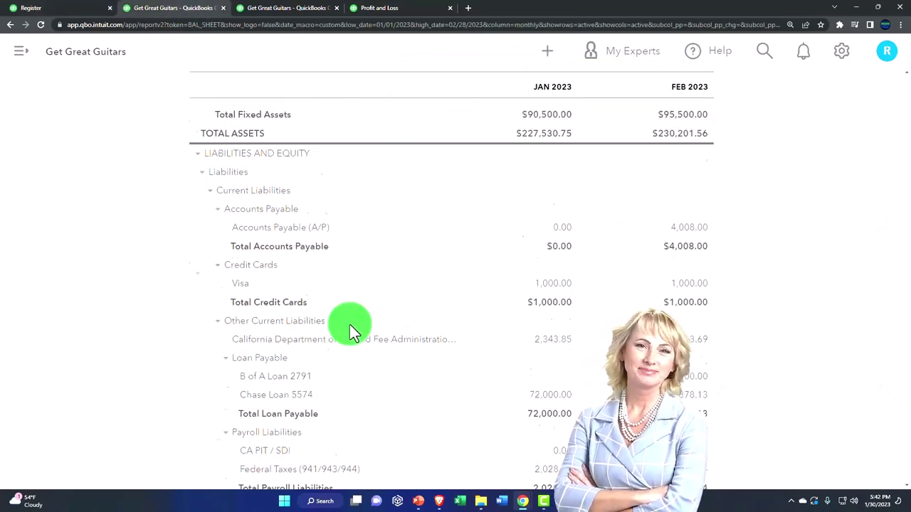
left_click(647, 205)
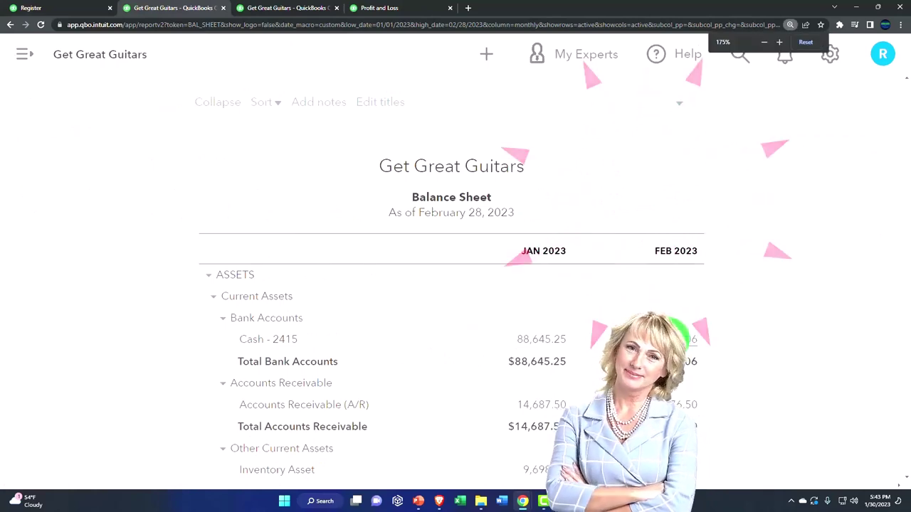
left_click(644, 313)
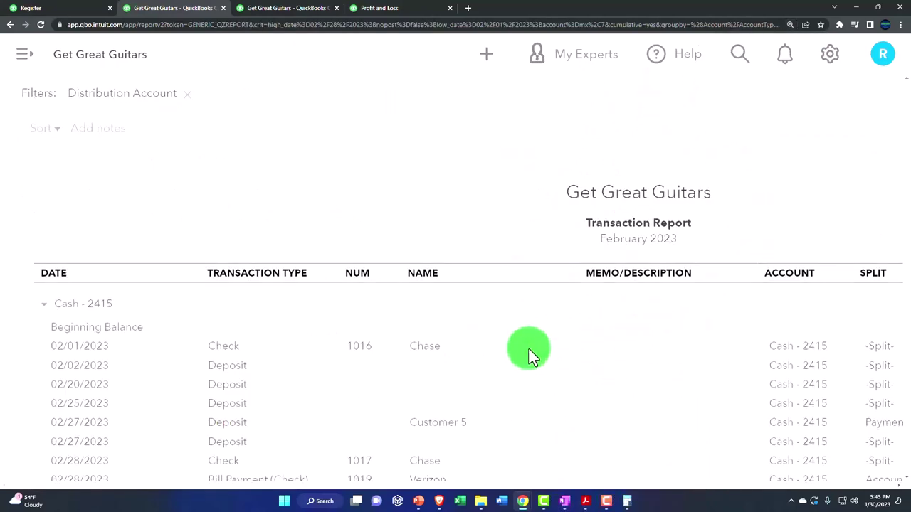
scroll(450, 382, "down", 3)
scroll(450, 382, "down", 3)
key("ctrl+minus")
key("ctrl+minus")
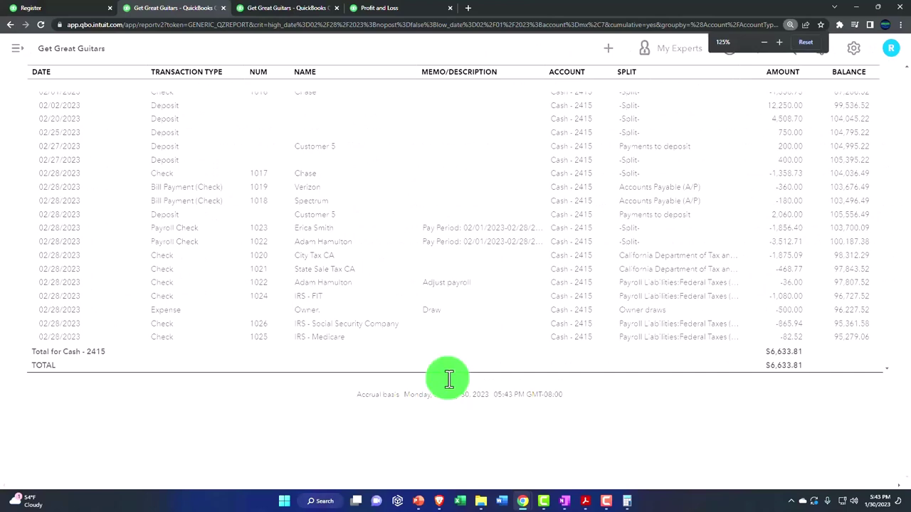
left_click(673, 275)
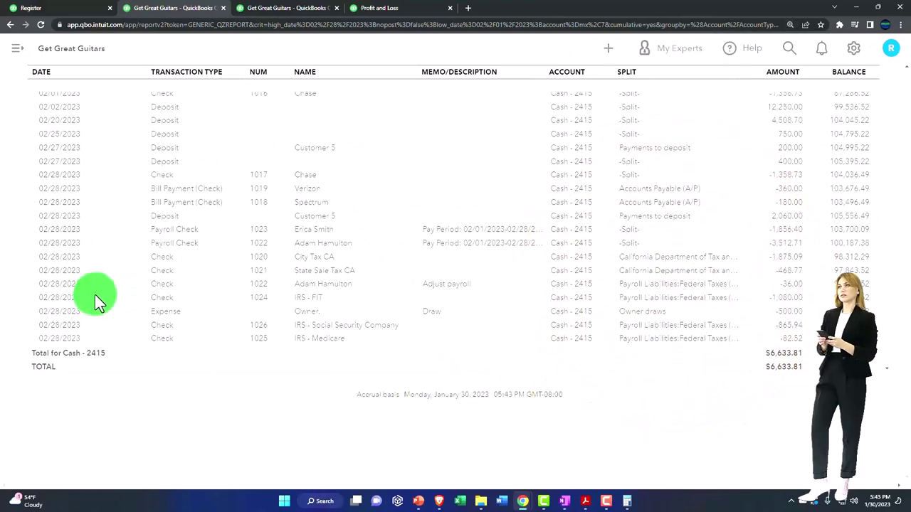
Step: Return from the transaction report to the Balance Sheet and examine owner draws in the equity section
scroll(96, 301, "up", 10)
left_click(71, 110)
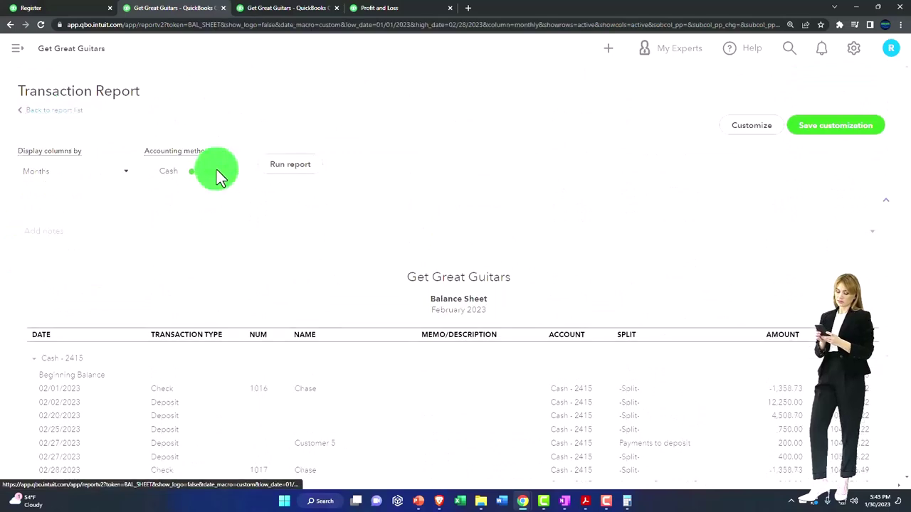
scroll(226, 253, "down", 5)
scroll(187, 288, "down", 3)
key("ctrl+plus")
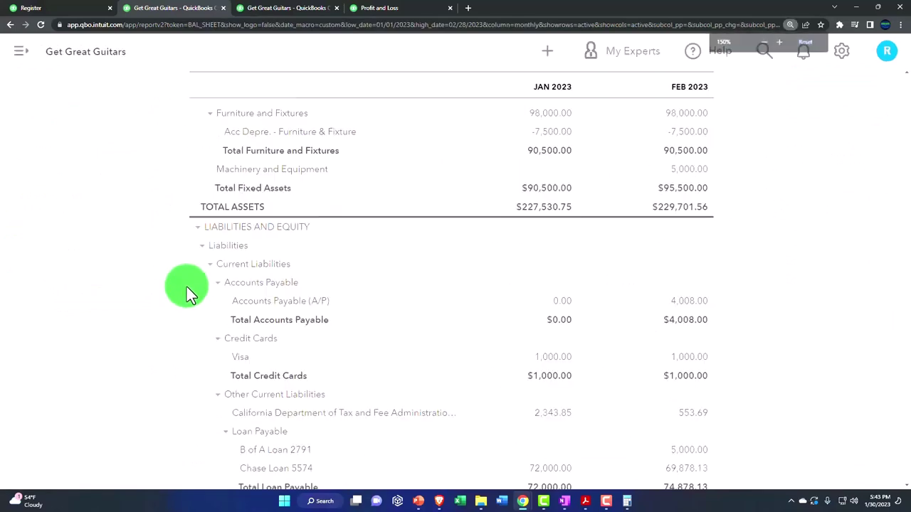
scroll(187, 288, "down", 3)
scroll(186, 289, "down", 3)
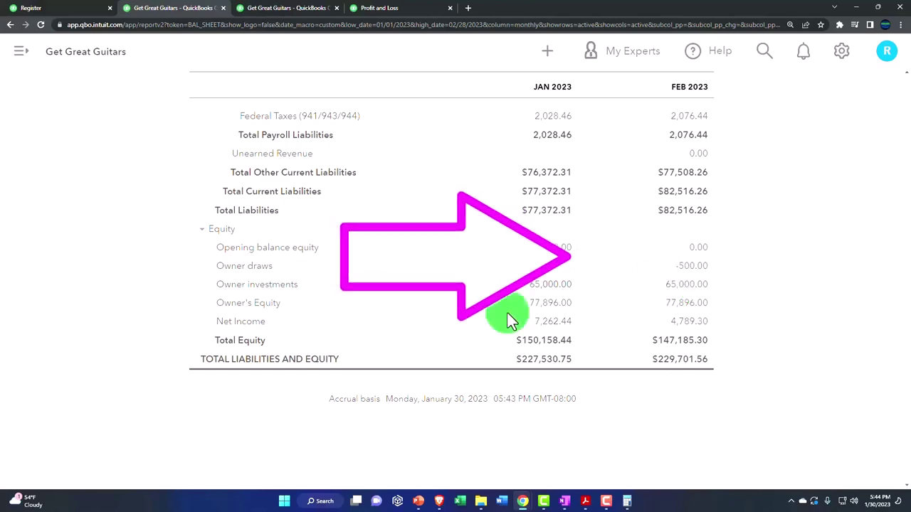
scroll(161, 364, "up", 6)
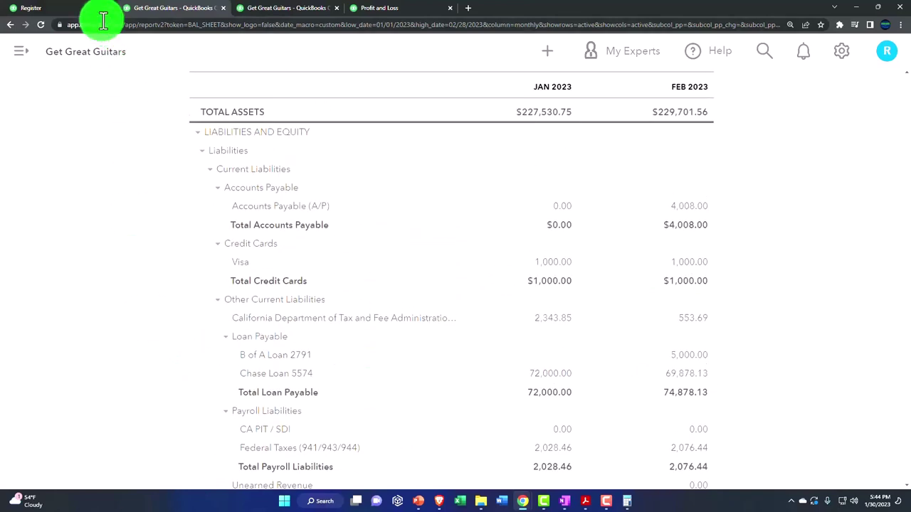
Step: Record a 20.00 expense dated 02/28/2023 to Bank fees & service charges in the Cash - 2415 bank register and save it
left_click(84, 12)
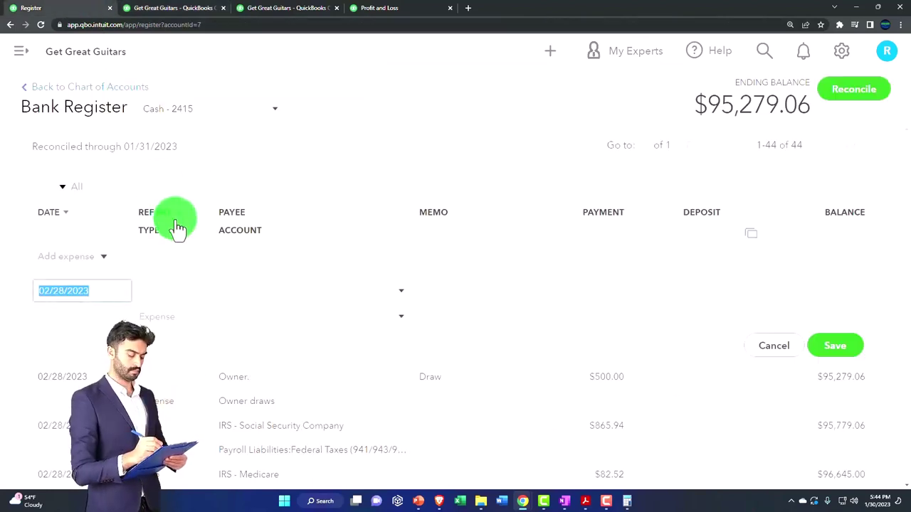
key("Tab")
key("Tab")
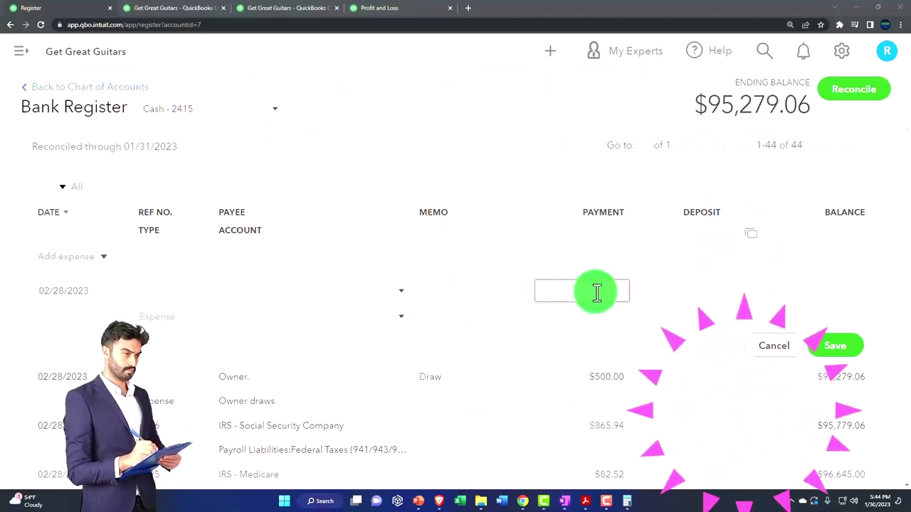
type("0")
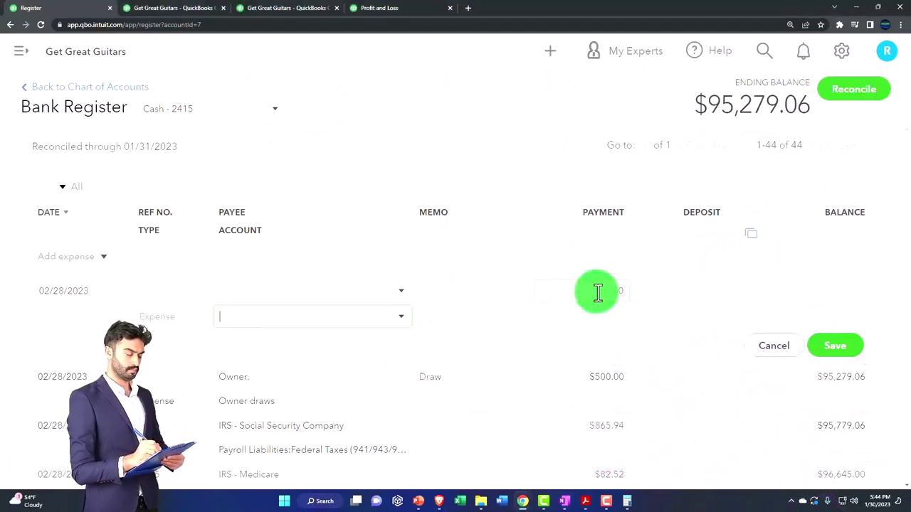
type("bank")
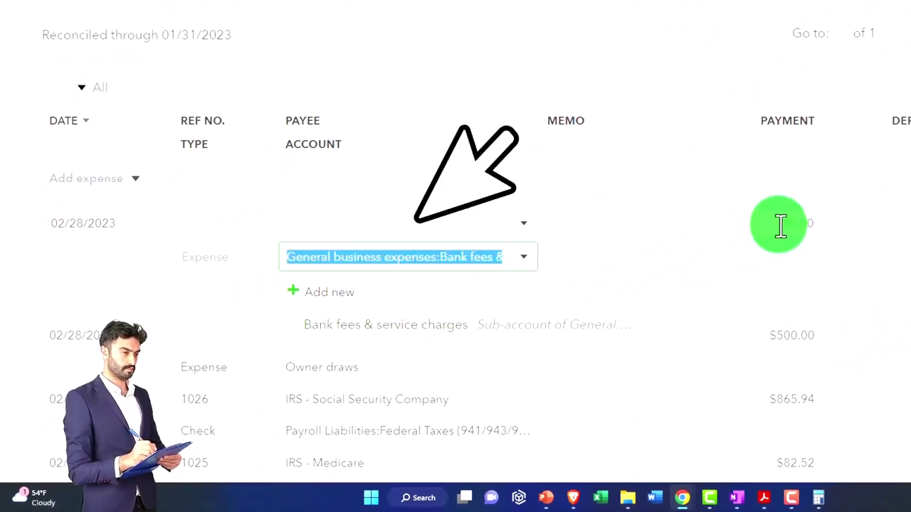
left_click(781, 227)
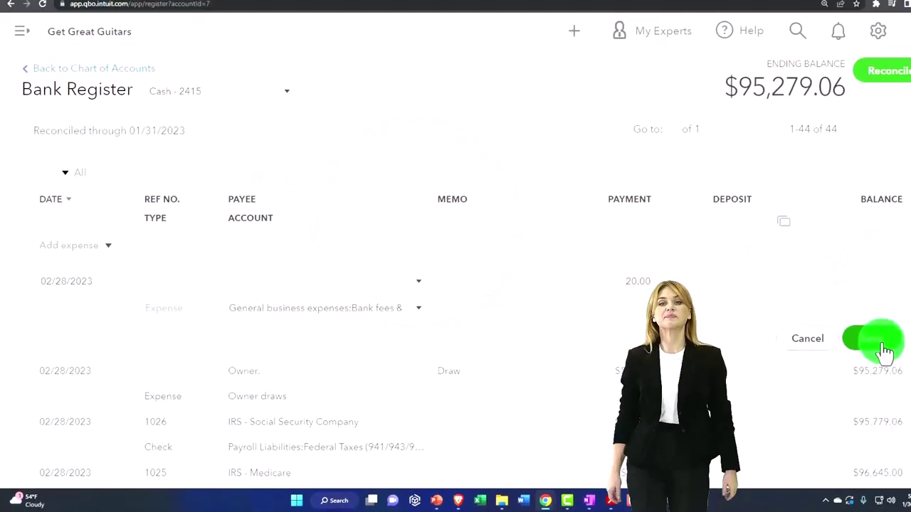
left_click(882, 349)
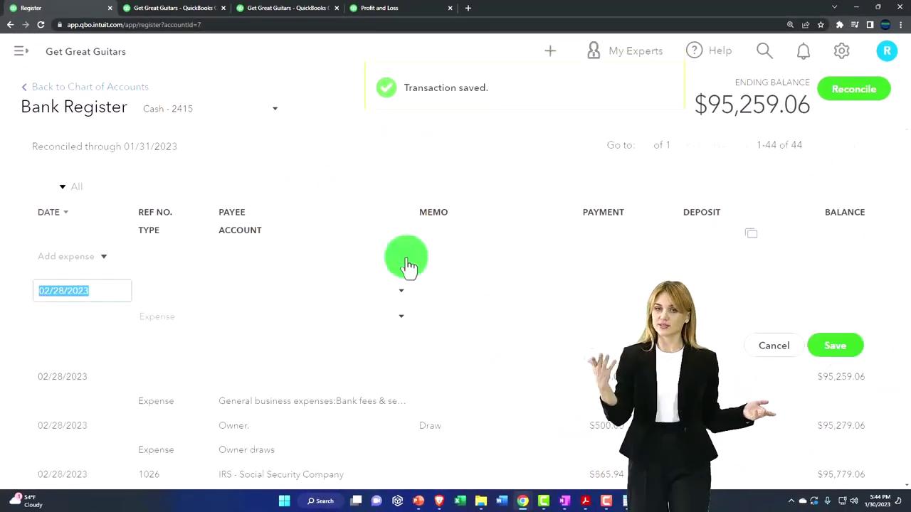
Step: Switch back to the Balance Sheet and rerun the report for 01/01/2023 to 02/28/2023
left_click(185, 10)
scroll(278, 261, "up", 10)
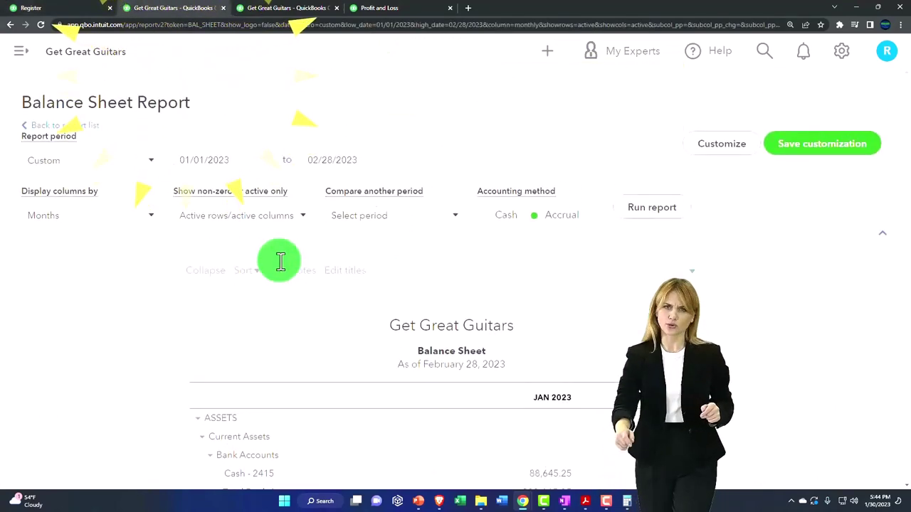
scroll(587, 409, "down", 2)
scroll(574, 271, "down", 1)
scroll(630, 224, "up", 3)
left_click(640, 206)
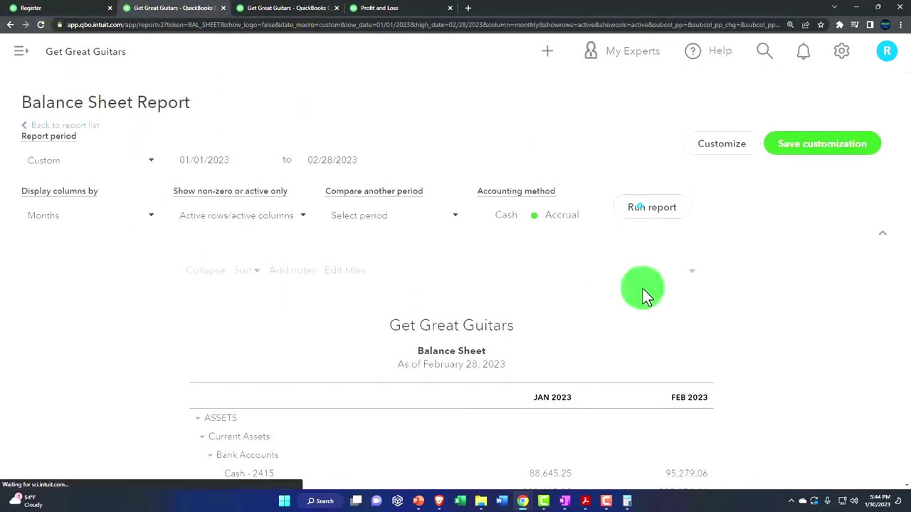
Step: Open the February transaction report for the Cash - 2415 account and examine the bank fee expense entry
scroll(644, 313, "down", 3)
scroll(644, 329, "down", 1)
left_click(633, 252)
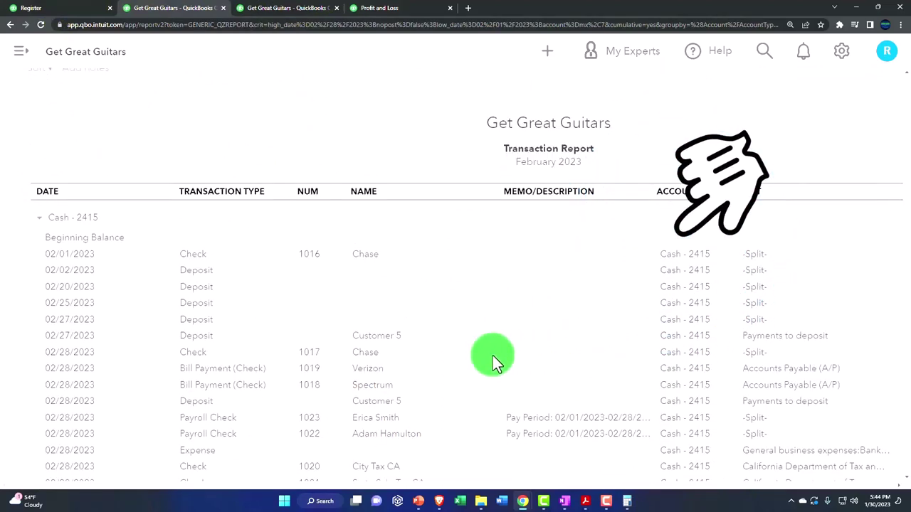
scroll(487, 360, "down", 4)
key("ctrl+minus")
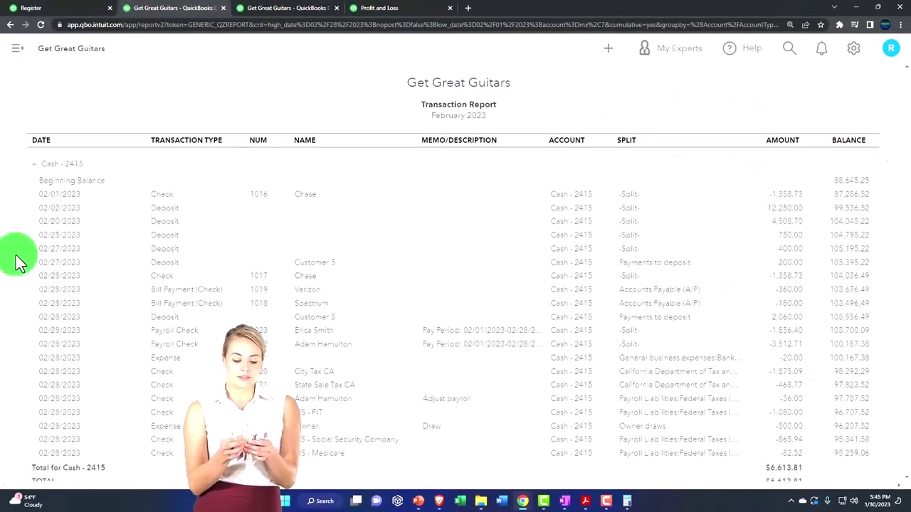
scroll(77, 146, "up", 3)
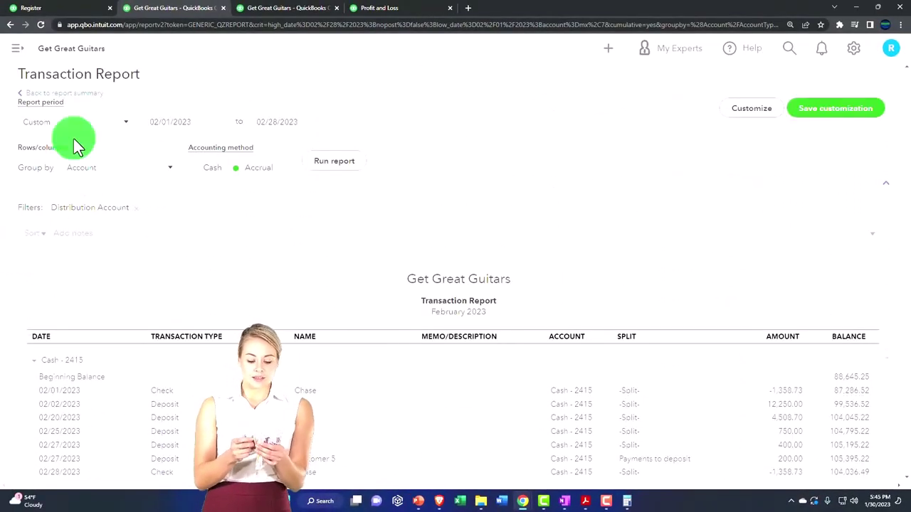
Step: Return to the Balance Sheet summary, then examine bank fees and net income on the refreshed Profit and Loss report
left_click(270, 9)
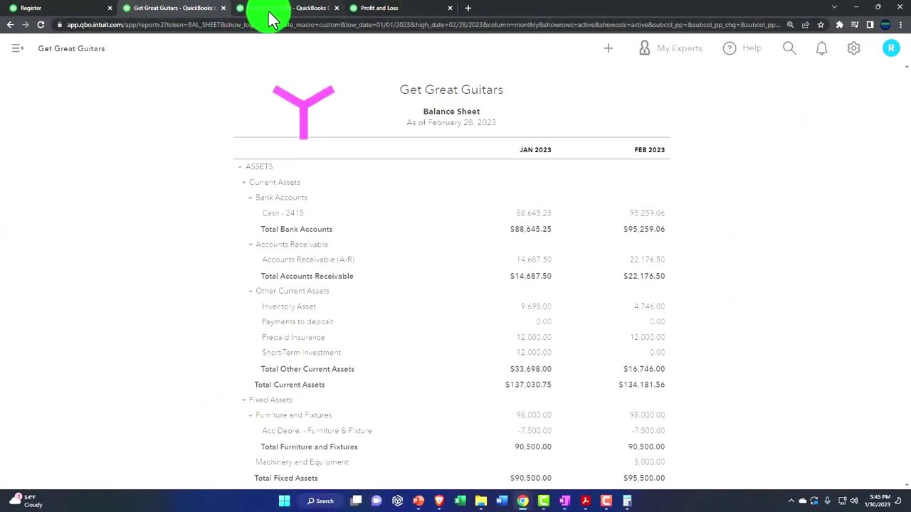
left_click(269, 10)
scroll(305, 230, "up", 10)
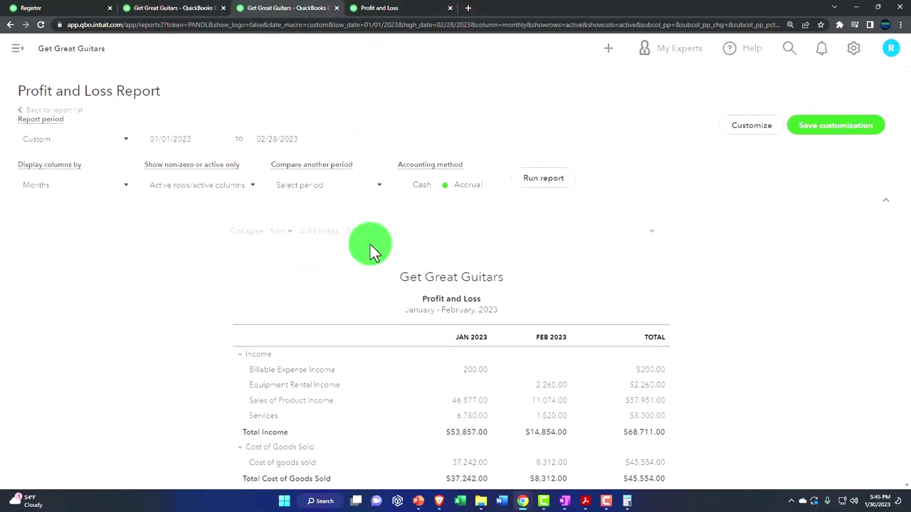
scroll(530, 284, "down", 2)
scroll(527, 307, "up", 4)
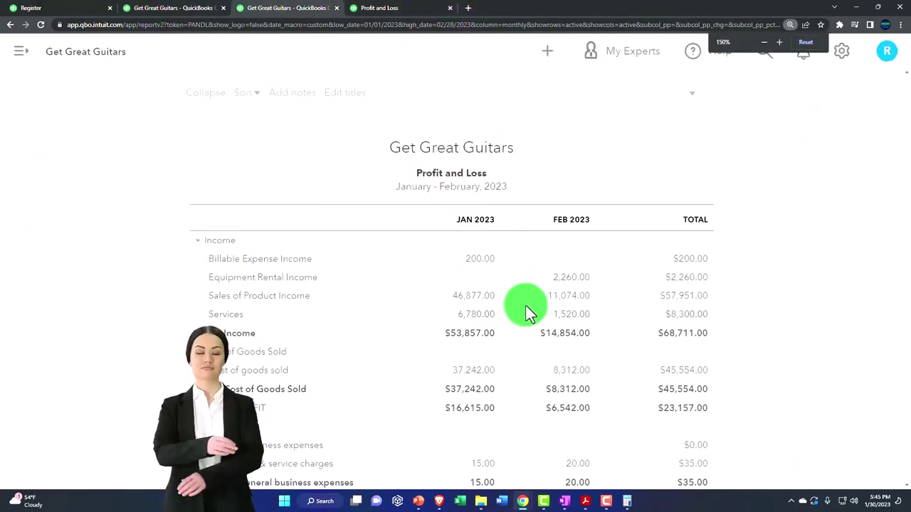
scroll(385, 360, "down", 5)
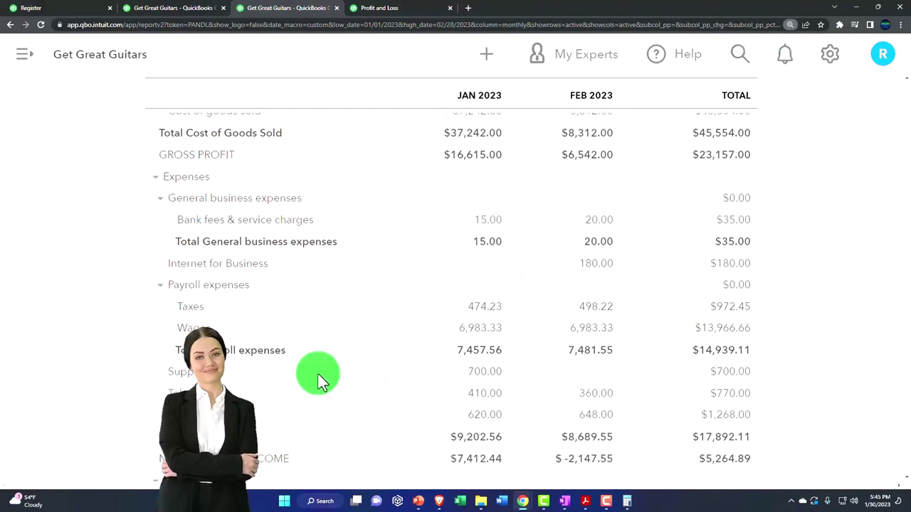
scroll(99, 383, "down", 3)
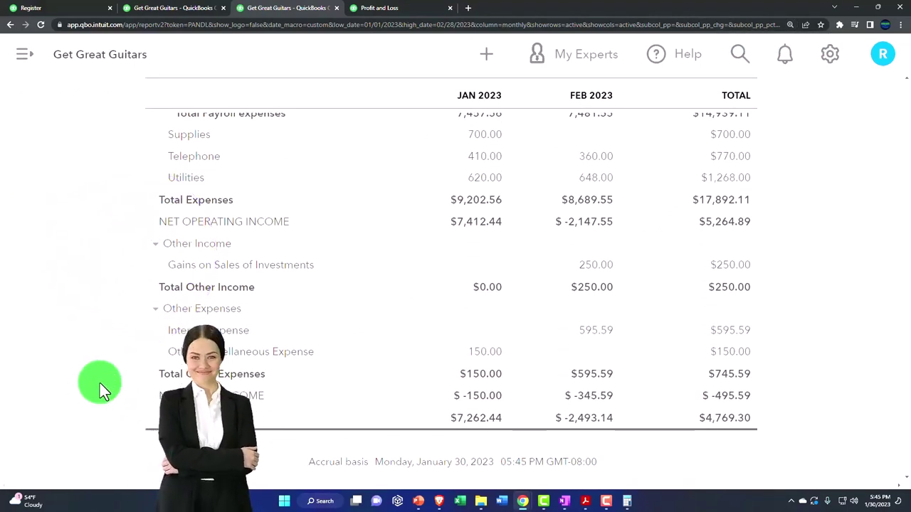
scroll(99, 383, "up", 1)
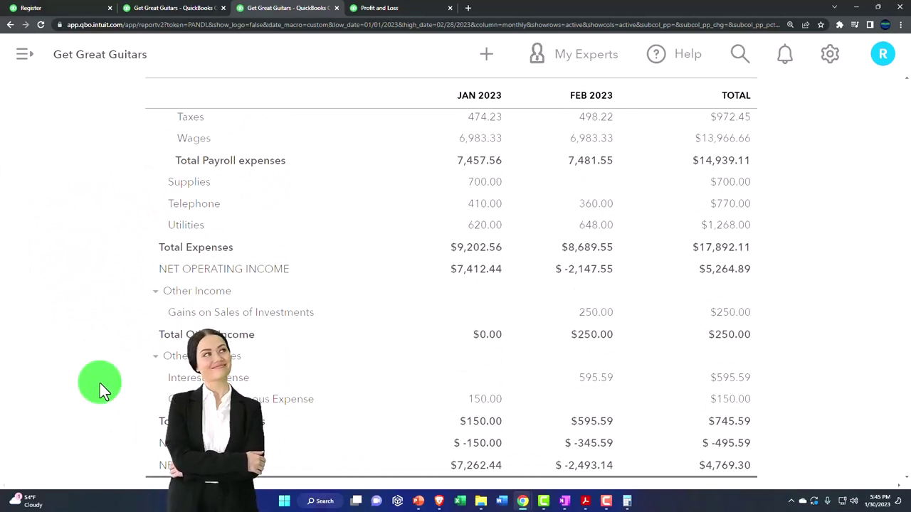
scroll(99, 383, "up", 3)
scroll(100, 383, "up", 2)
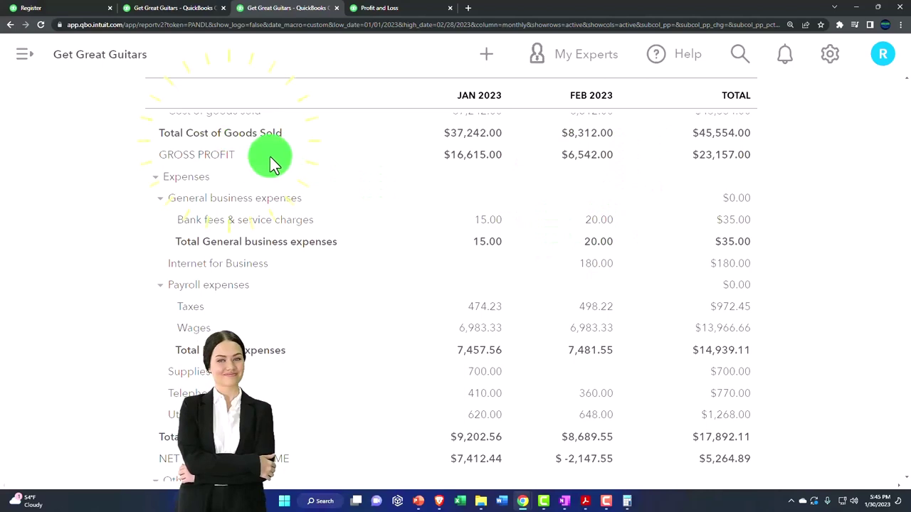
Step: Switch back to the bank register and open the Chart of Accounts from the accounting section
left_click(84, 10)
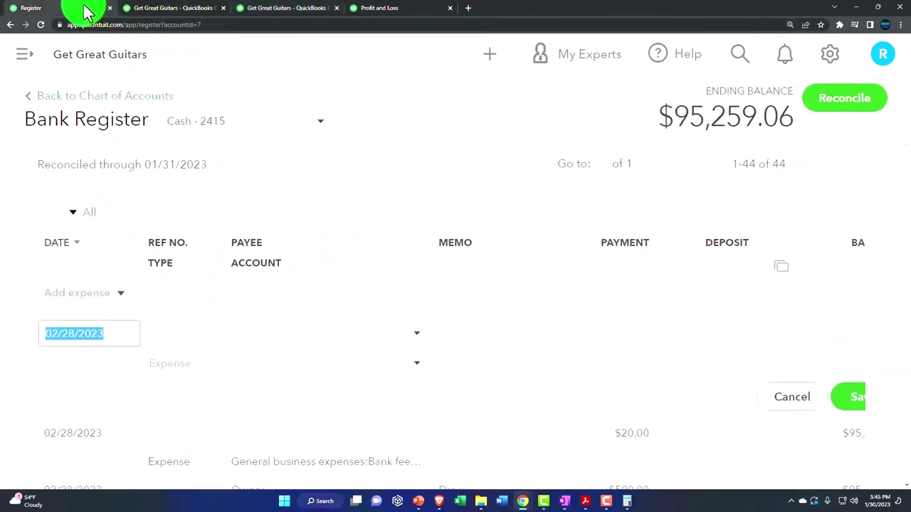
left_click(25, 55)
scroll(41, 182, "down", 6)
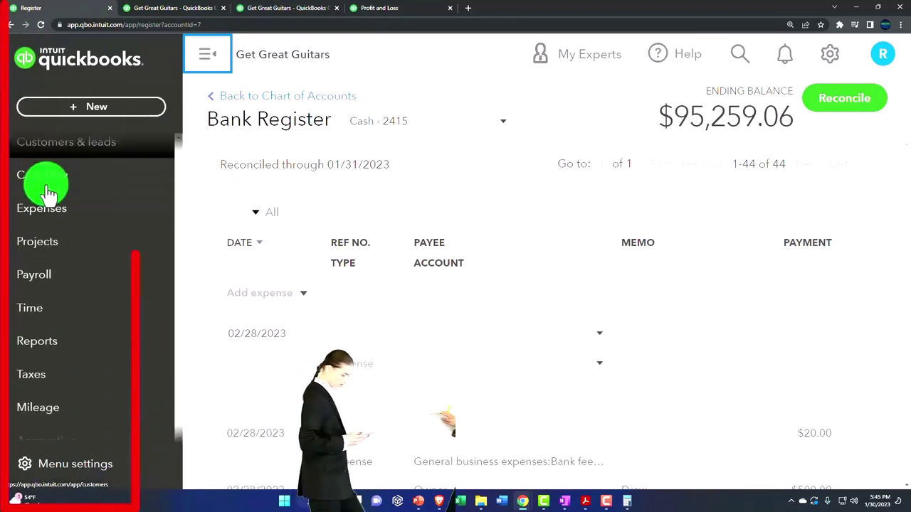
scroll(46, 192, "down", 2)
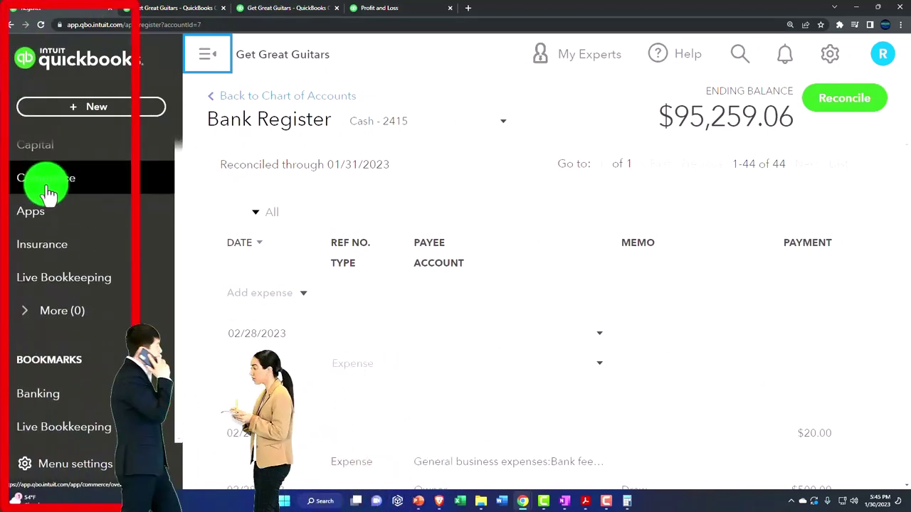
key("ctrl+minus")
key("ctrl+minus")
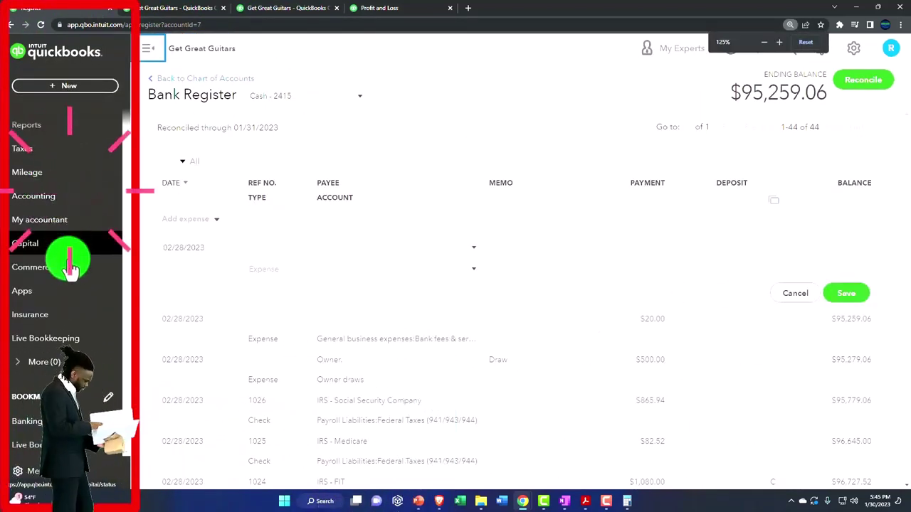
left_click(41, 197)
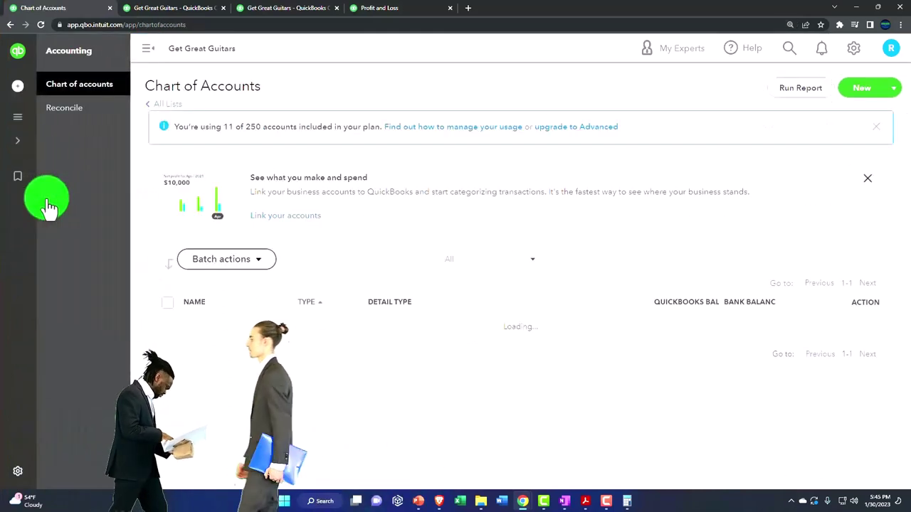
left_click(61, 86)
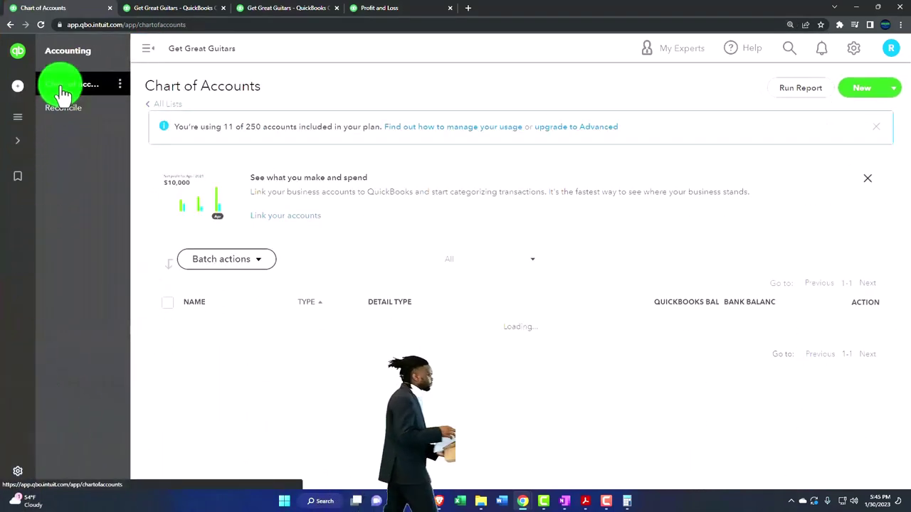
left_click(150, 60)
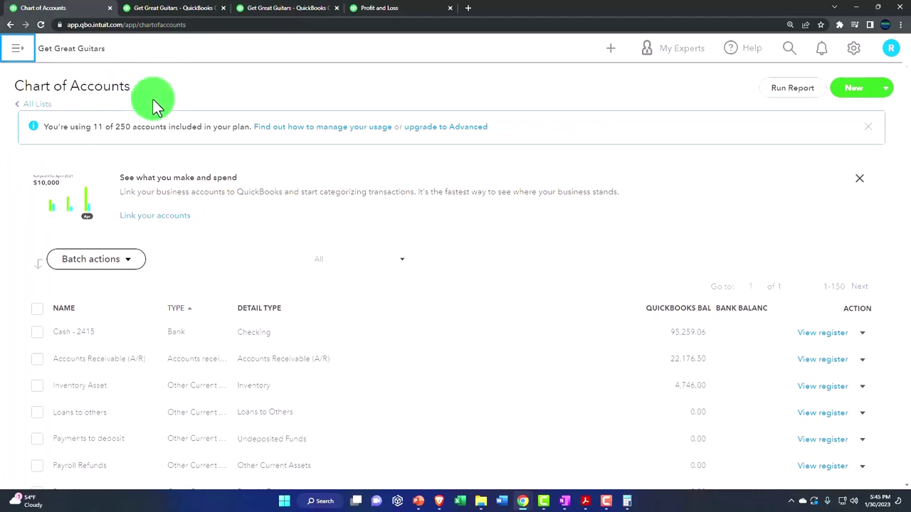
Step: Open the Reconcile page in the accounting section and resume the reconciliation of the Cash - 2415 account
left_click(39, 105)
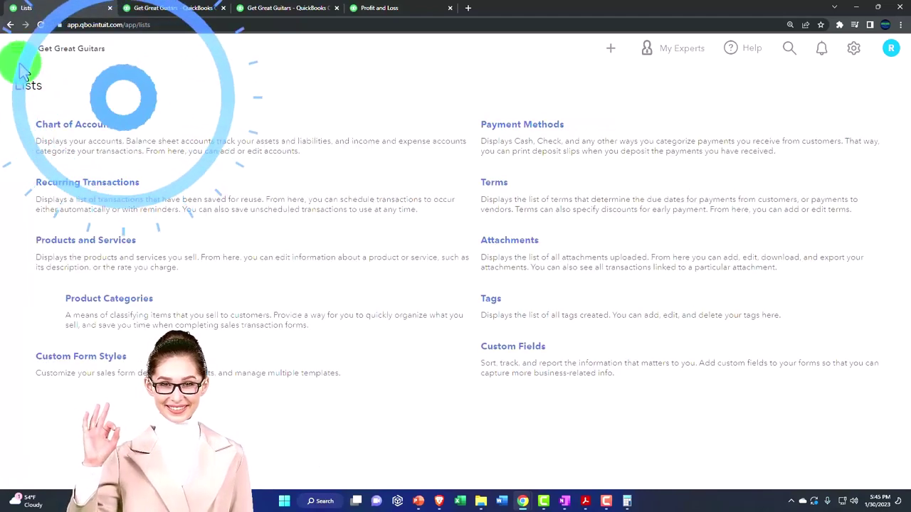
left_click(18, 57)
scroll(41, 185, "down", 3)
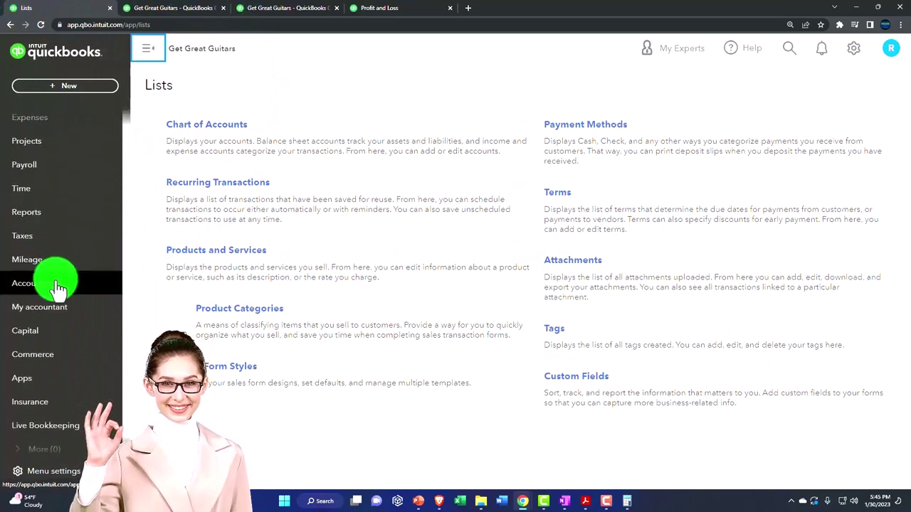
left_click(57, 285)
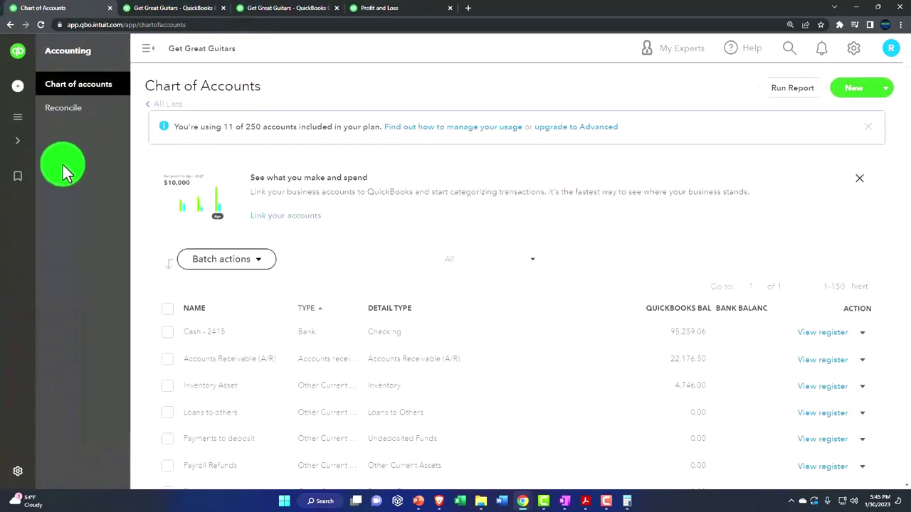
left_click(63, 113)
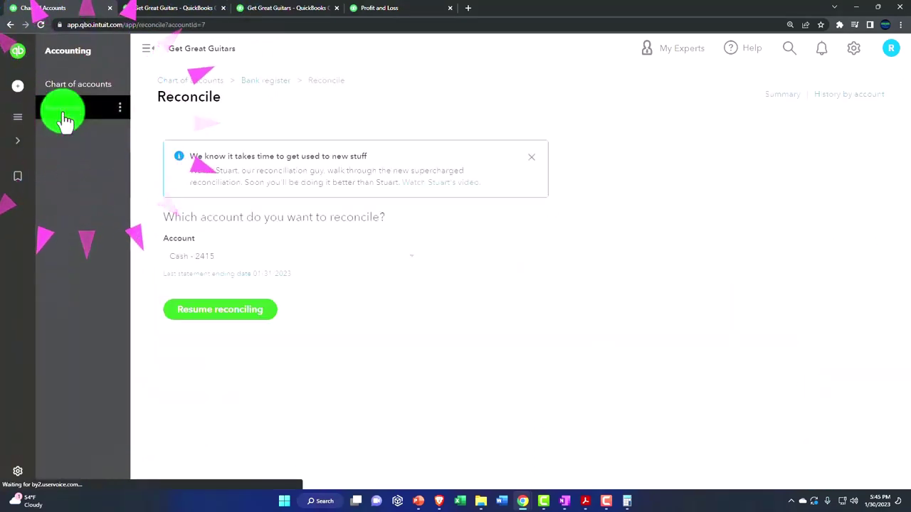
left_click(141, 55)
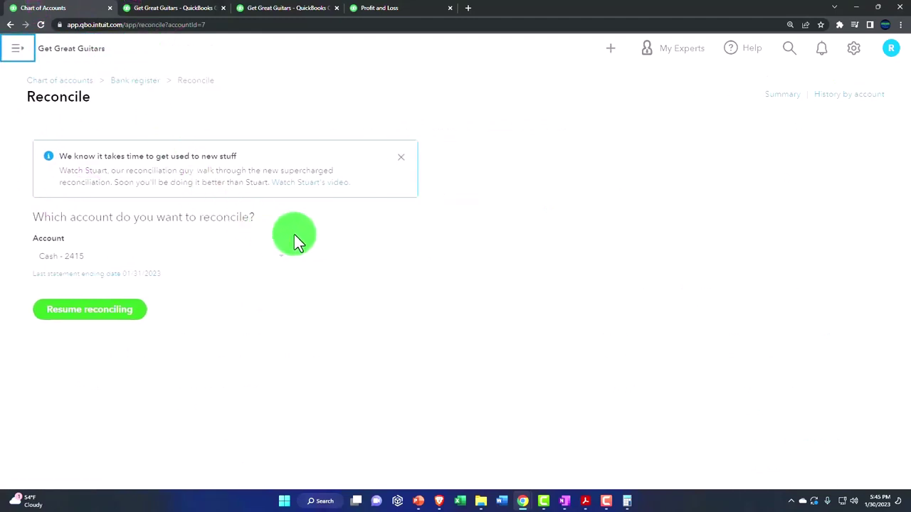
left_click(113, 311)
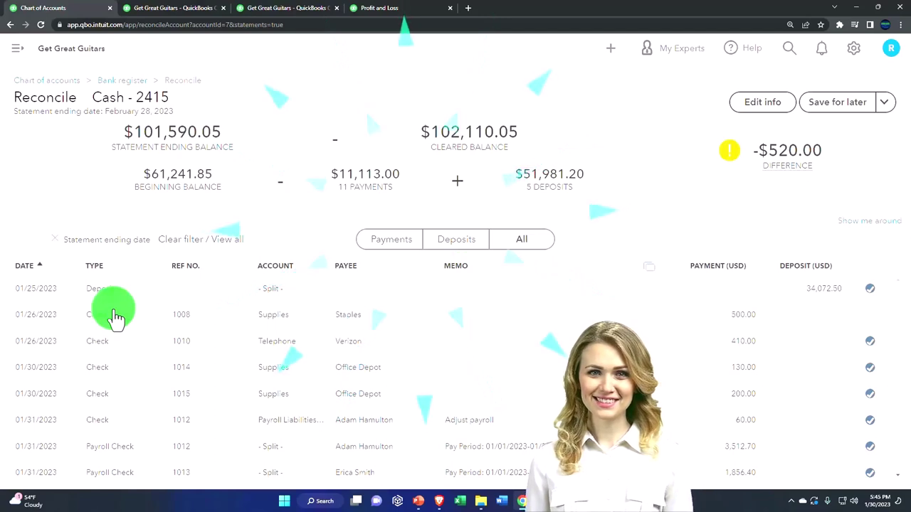
Step: Mark the 02/28/2023 General business expense of 20.00 and the Owner draws expense of 500.00 as cleared in the reconciliation
scroll(480, 349, "down", 2)
scroll(481, 348, "up", 2)
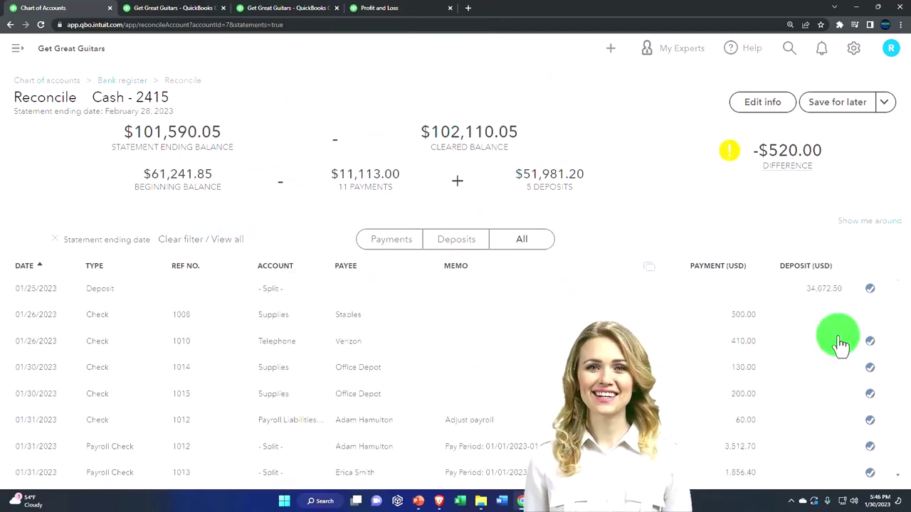
left_click(866, 318)
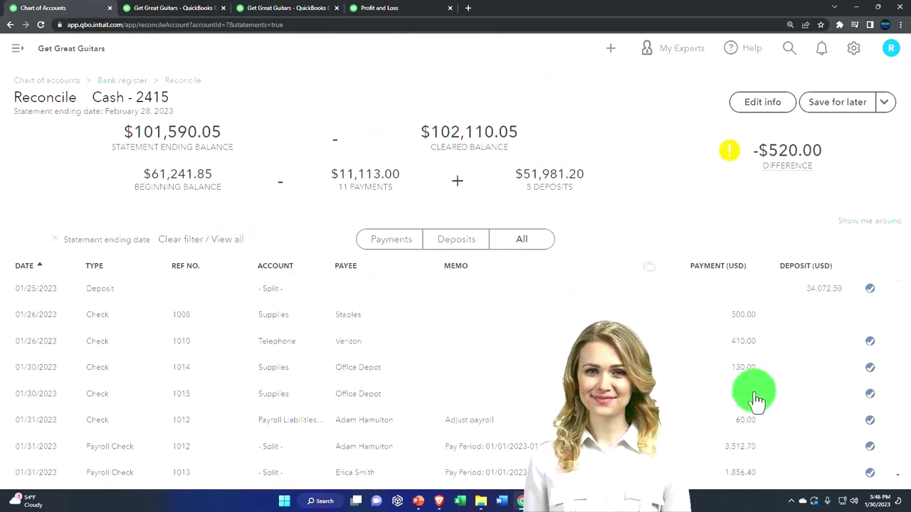
scroll(712, 410, "down", 5)
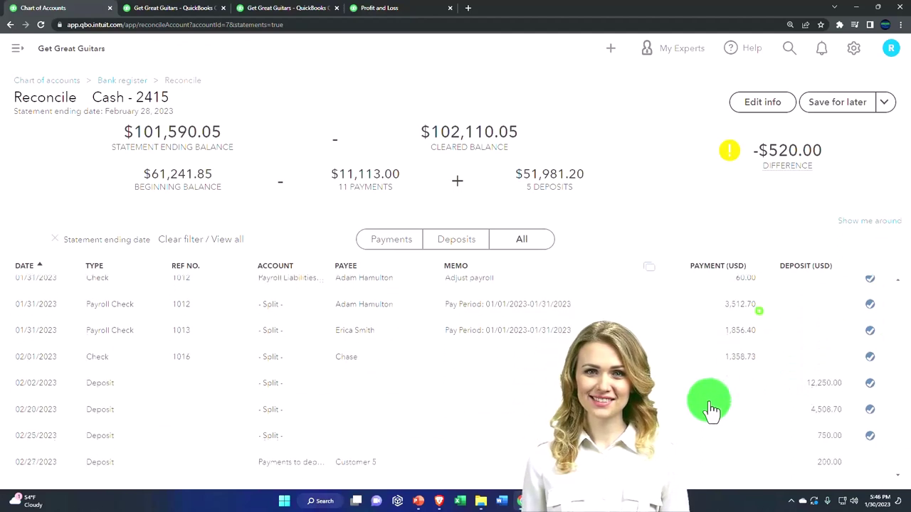
left_click(711, 402)
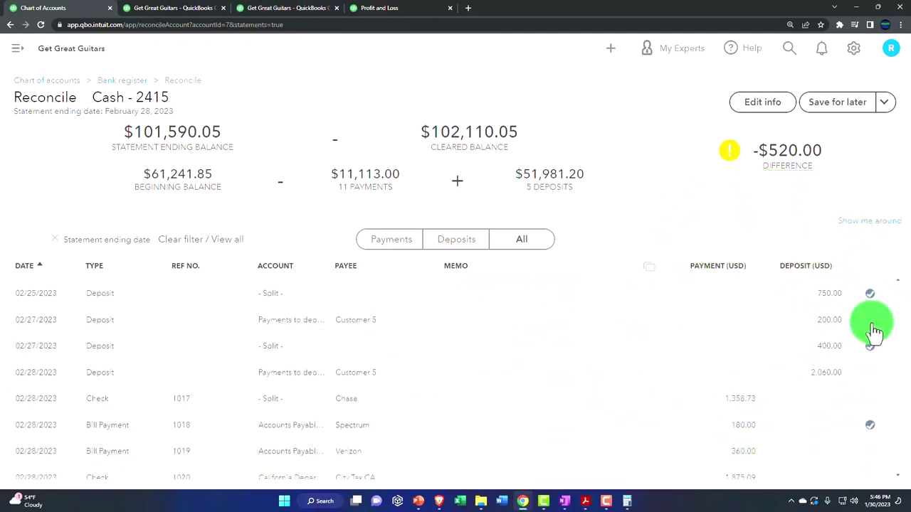
scroll(825, 371, "down", 3)
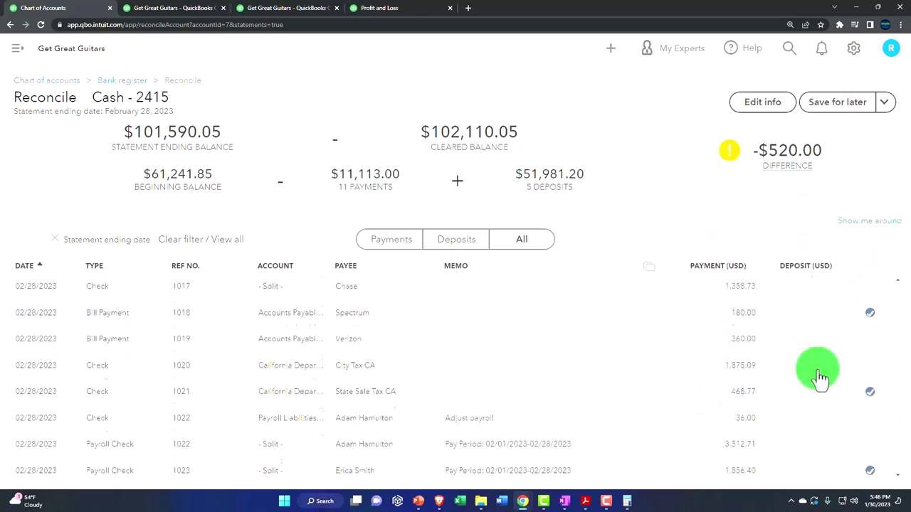
scroll(818, 374, "down", 1)
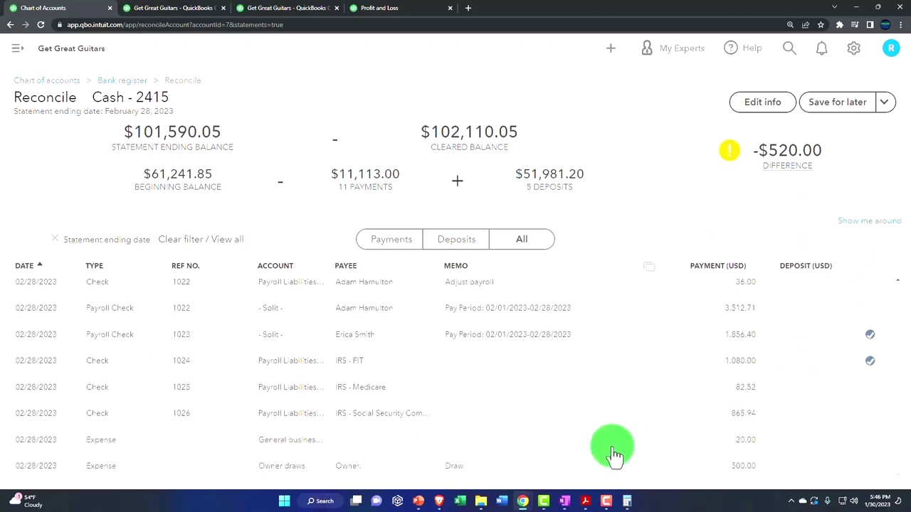
left_click(869, 467)
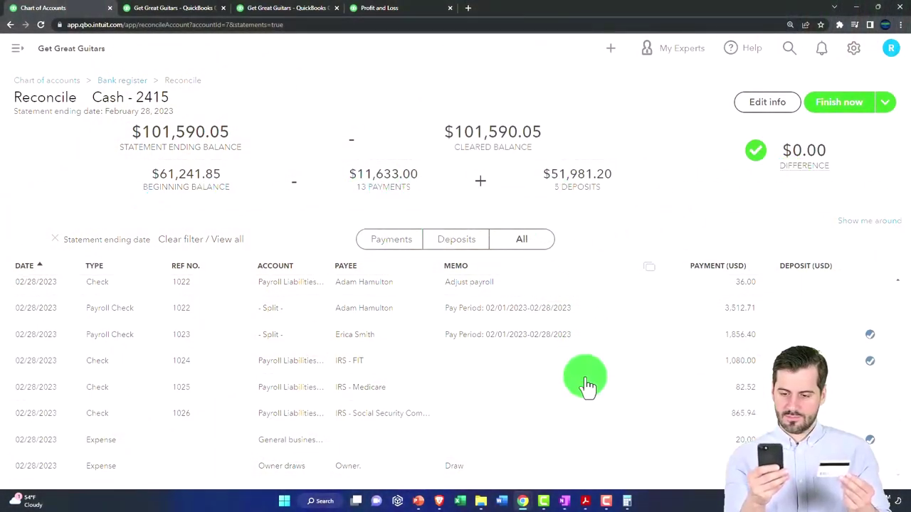
Step: Switch to the February bank statement PDF in Acrobat, check the total withdrawals and fees and the ending balance, and return to the reconciliation
mouse_move(585, 498)
left_click(619, 459)
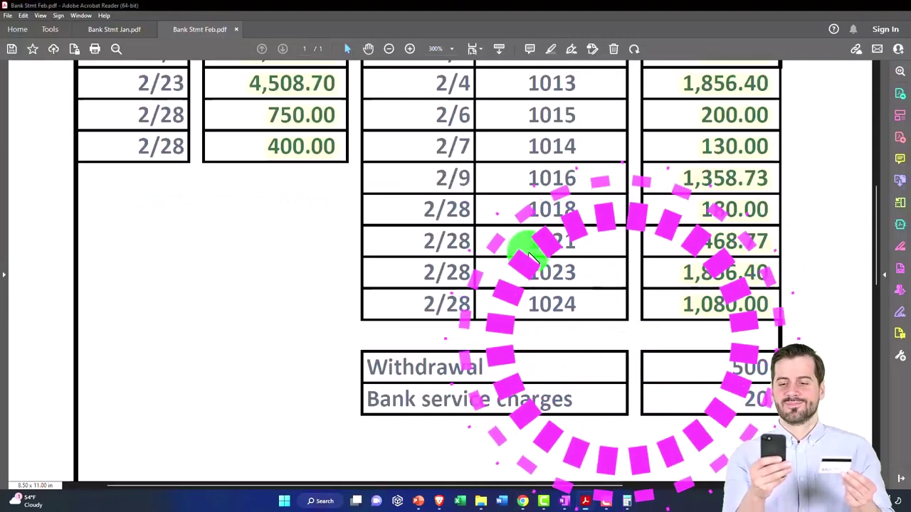
scroll(530, 260, "up", 10)
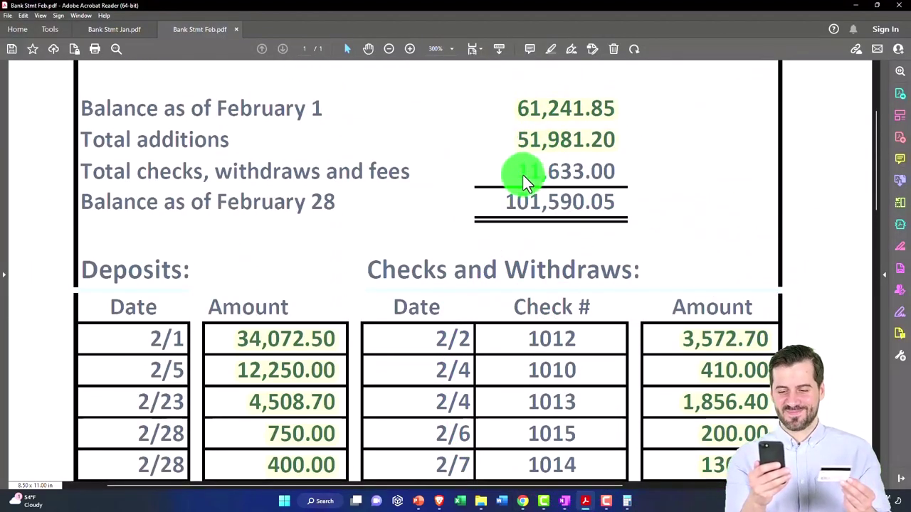
left_click_drag(523, 176, 616, 165)
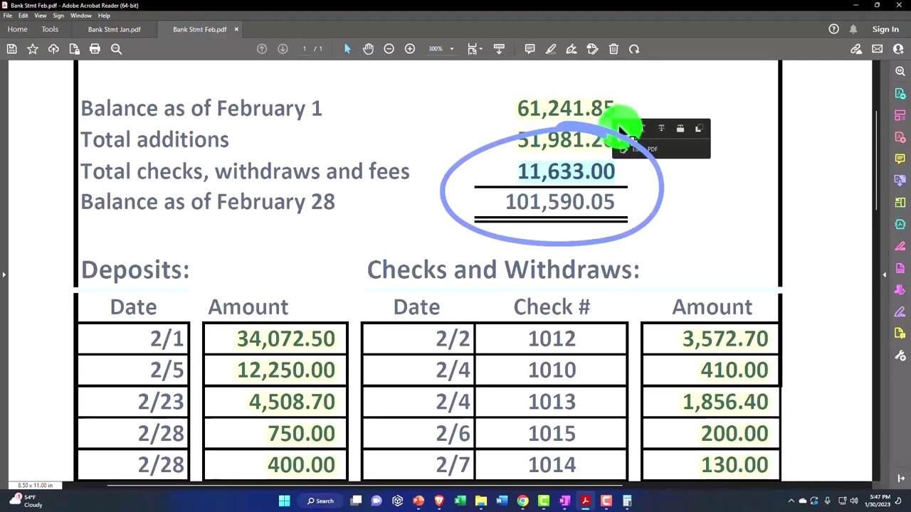
left_click(610, 217)
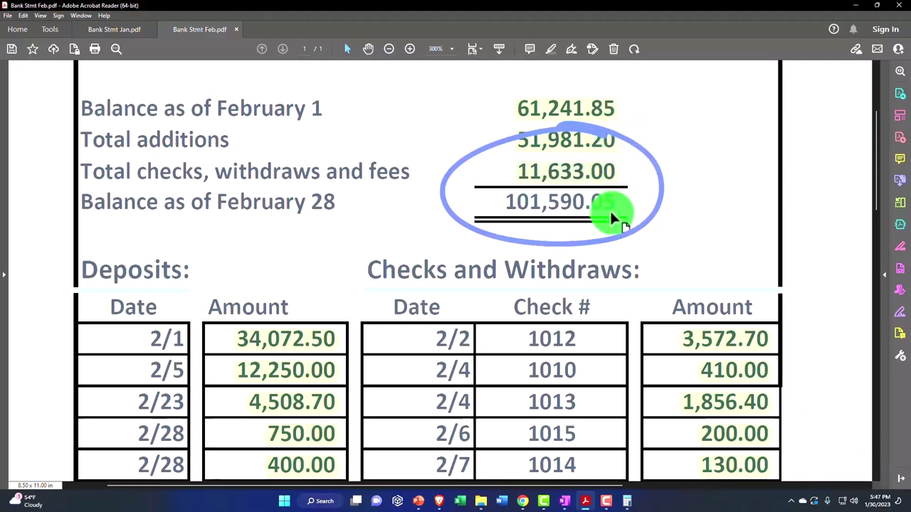
left_click(855, 5)
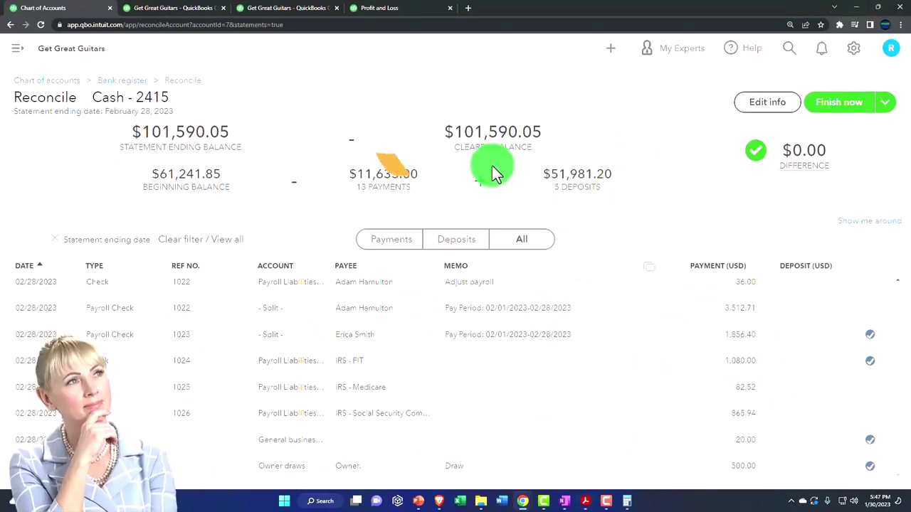
Step: Check the February Cash - 2415 balance on the Balance Sheet, then return to the reconciliation and review the uncleared transactions
left_click(199, 12)
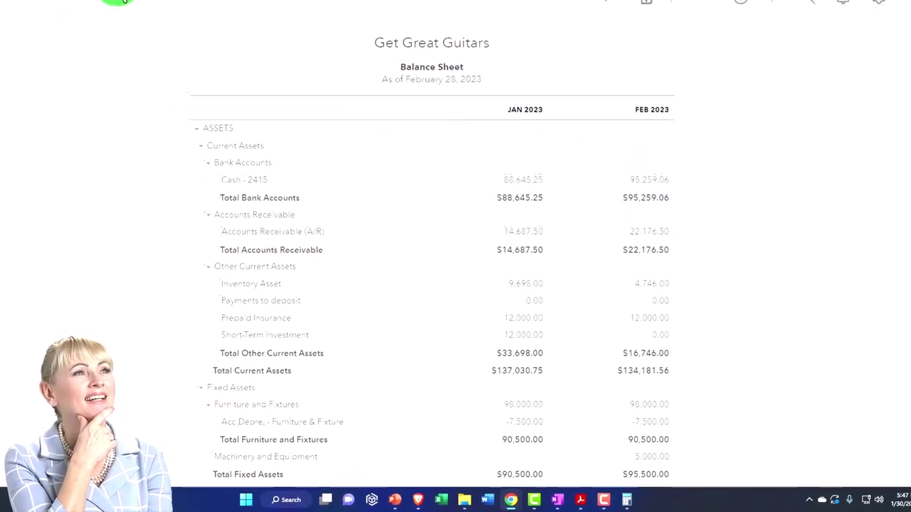
left_click(68, 9)
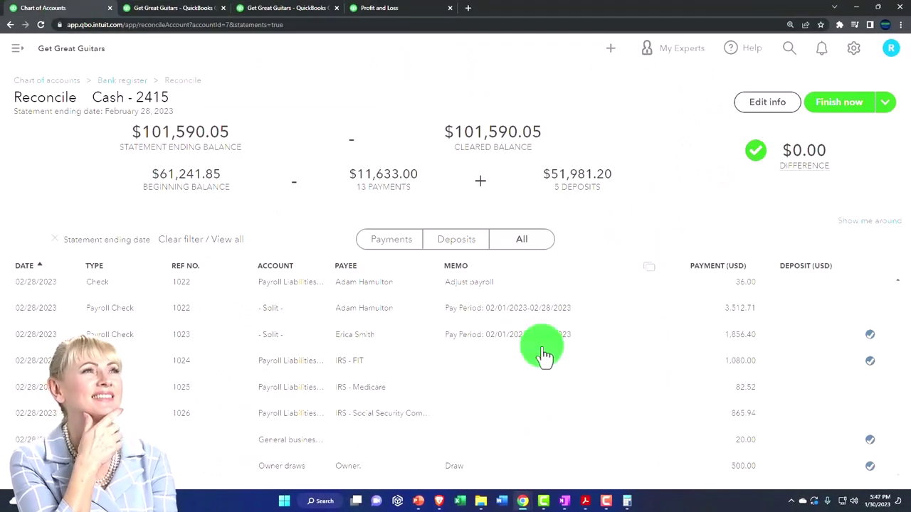
scroll(544, 354, "up", 3)
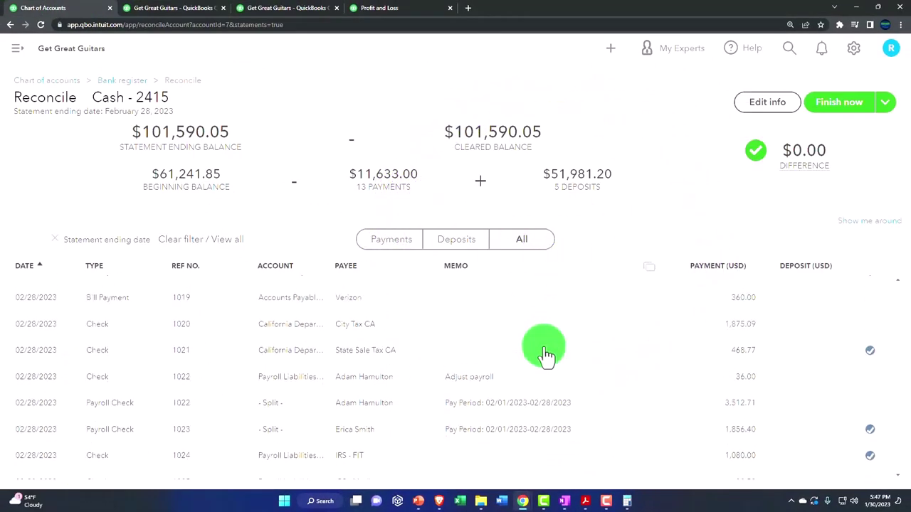
scroll(544, 354, "up", 2)
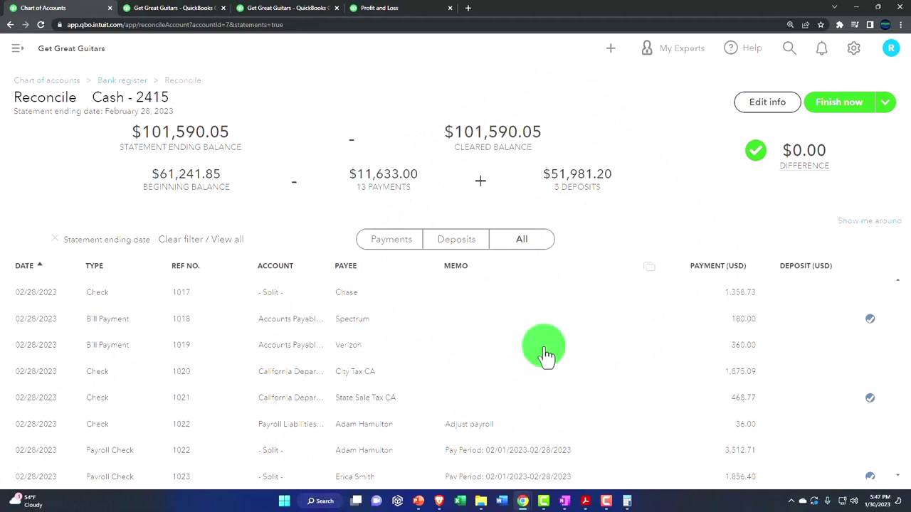